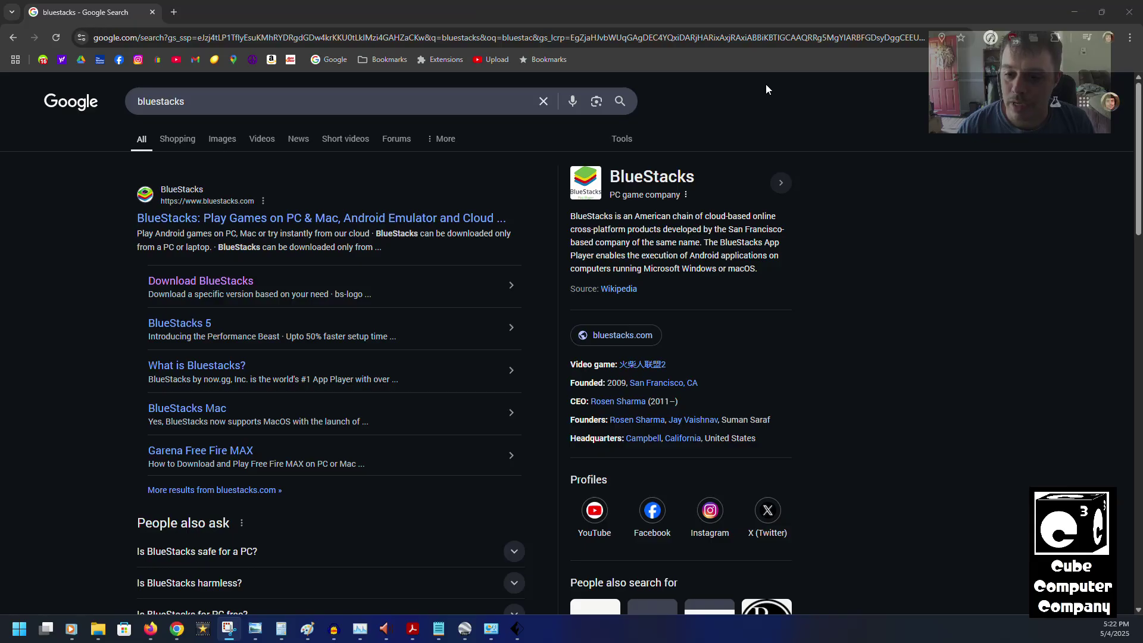
Open the Download BlueStacks page from the search results
left_click(185, 284)
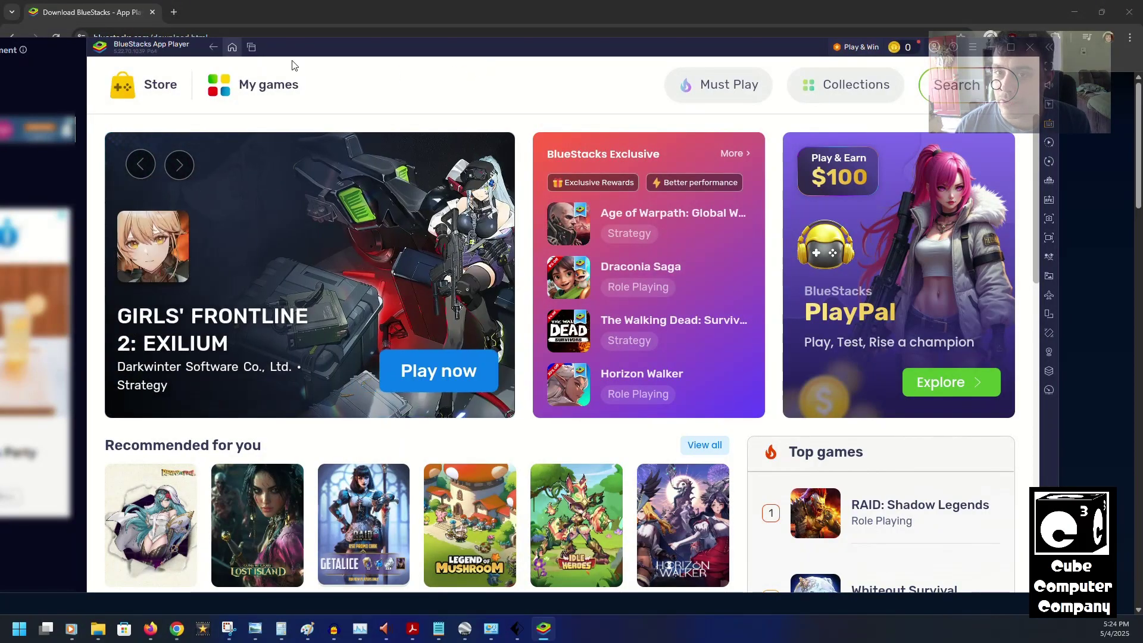
Search the BlueStacks store for "eooeies" and continue the search in Google Play
left_click(959, 97)
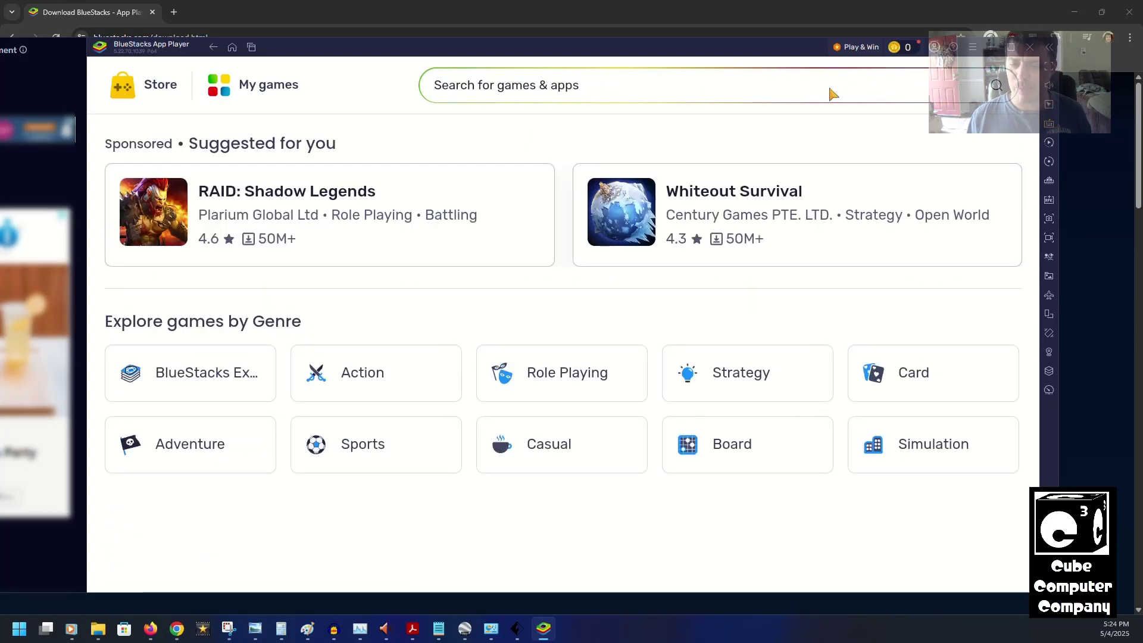
type("eooeies")
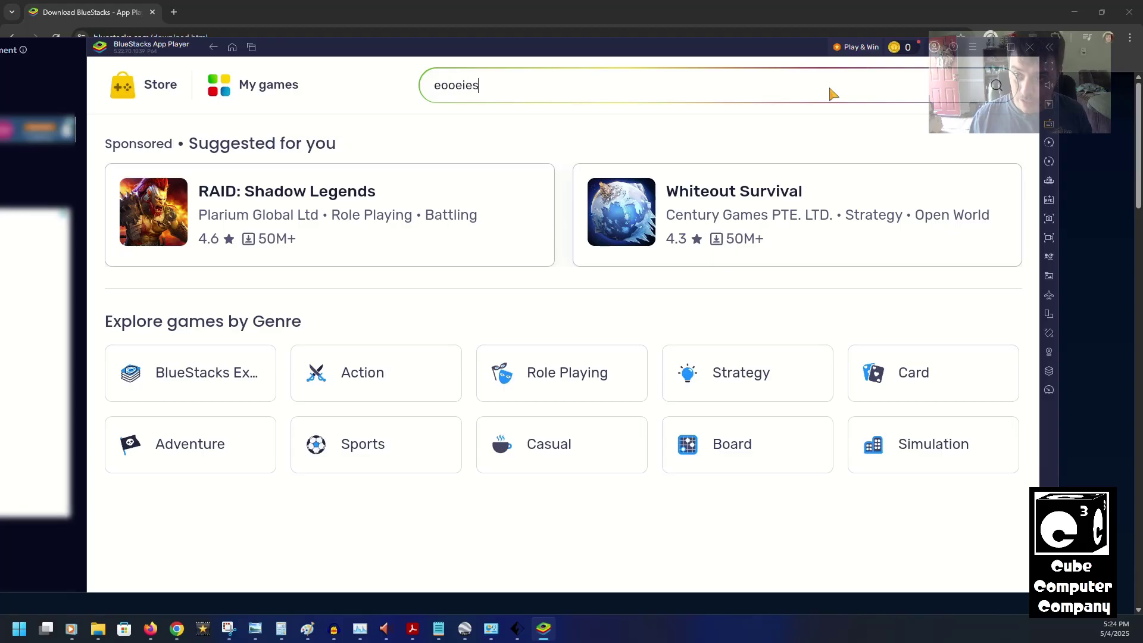
key("Return")
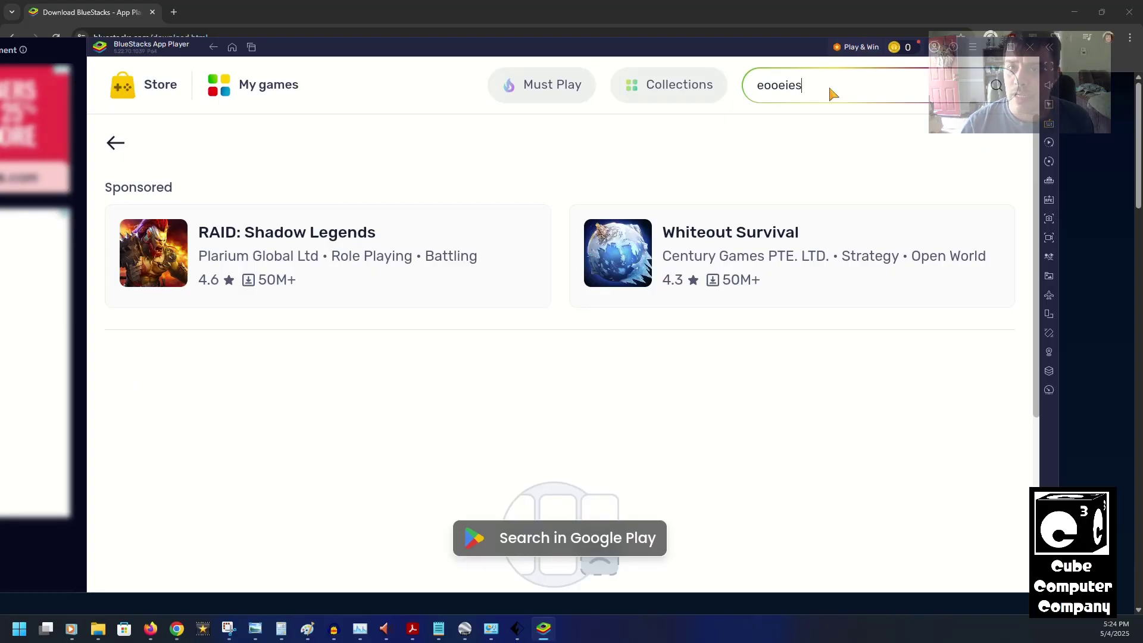
left_click(573, 541)
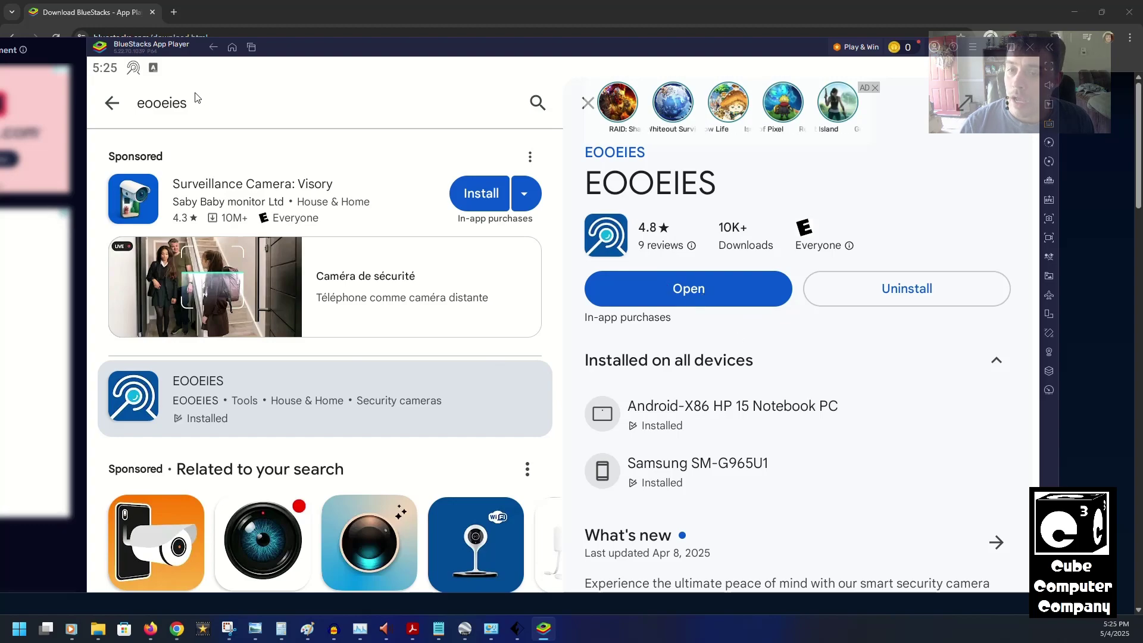
Show the recent apps and close Play Store, Store and EOOEIES one by one
left_click(233, 48)
left_click(252, 47)
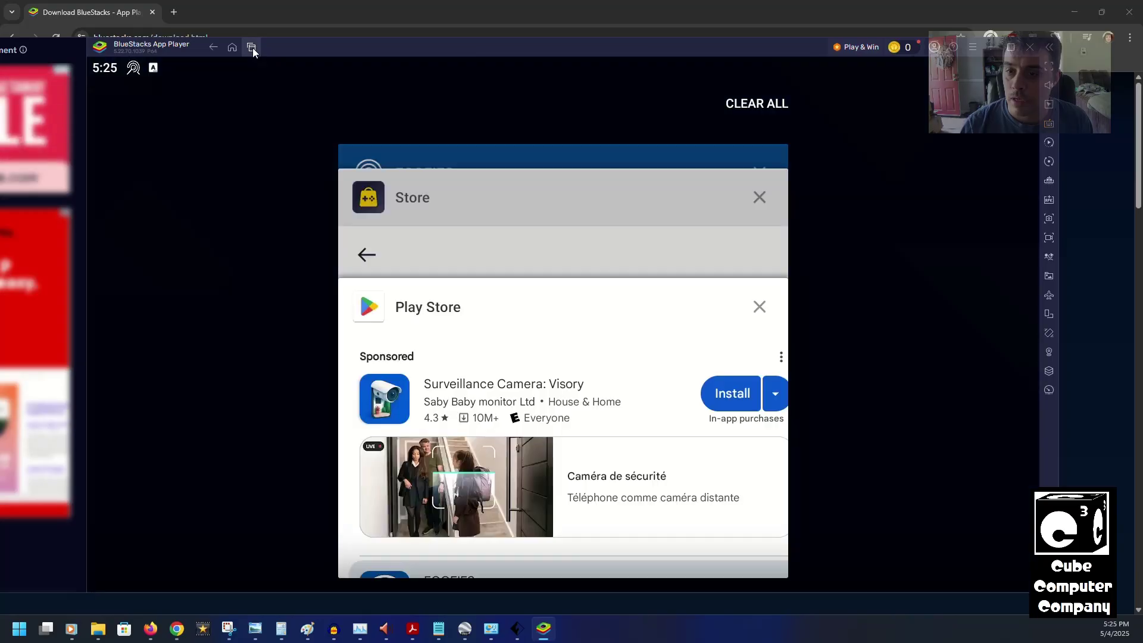
left_click(759, 307)
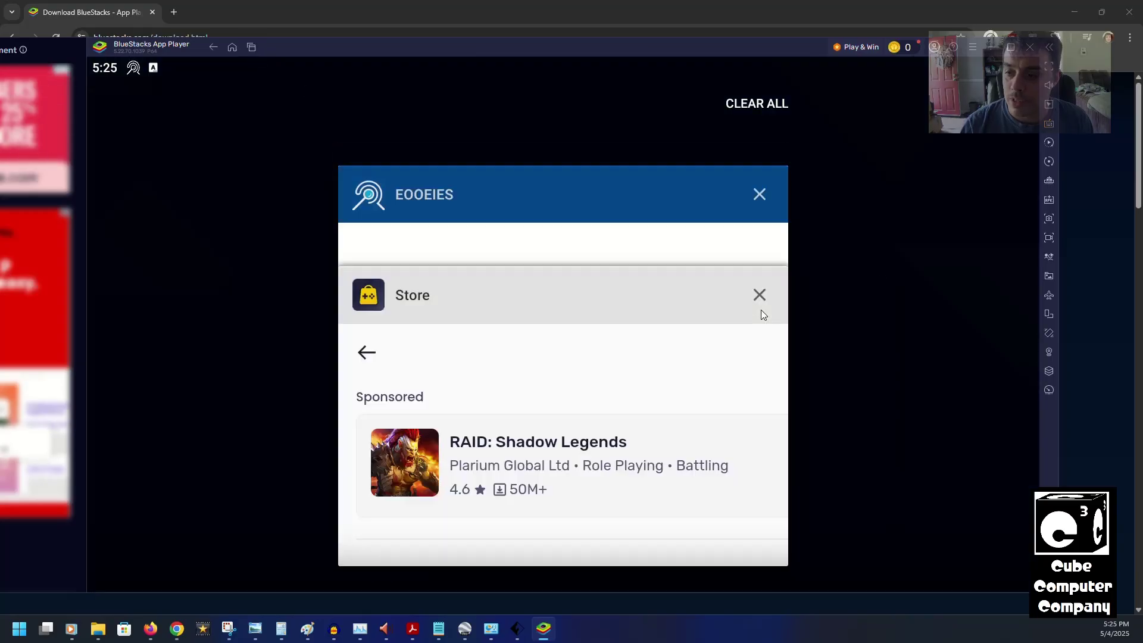
left_click(759, 307)
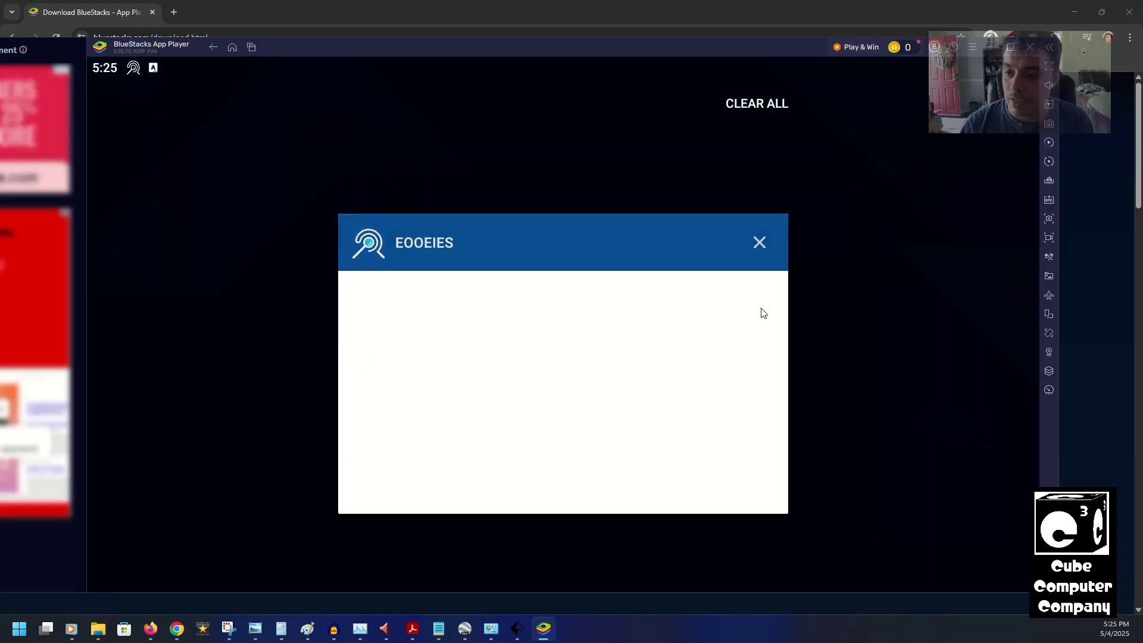
left_click(758, 244)
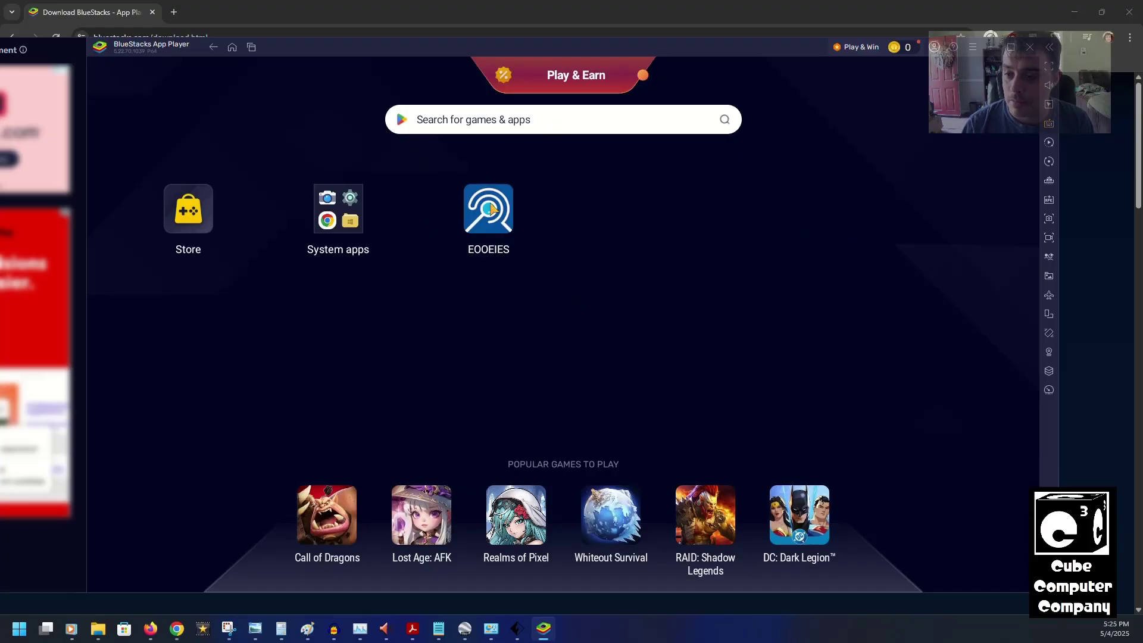
Launch EOOEIES, sign in with the prefilled account credentials and maximize the player window
left_click(489, 209)
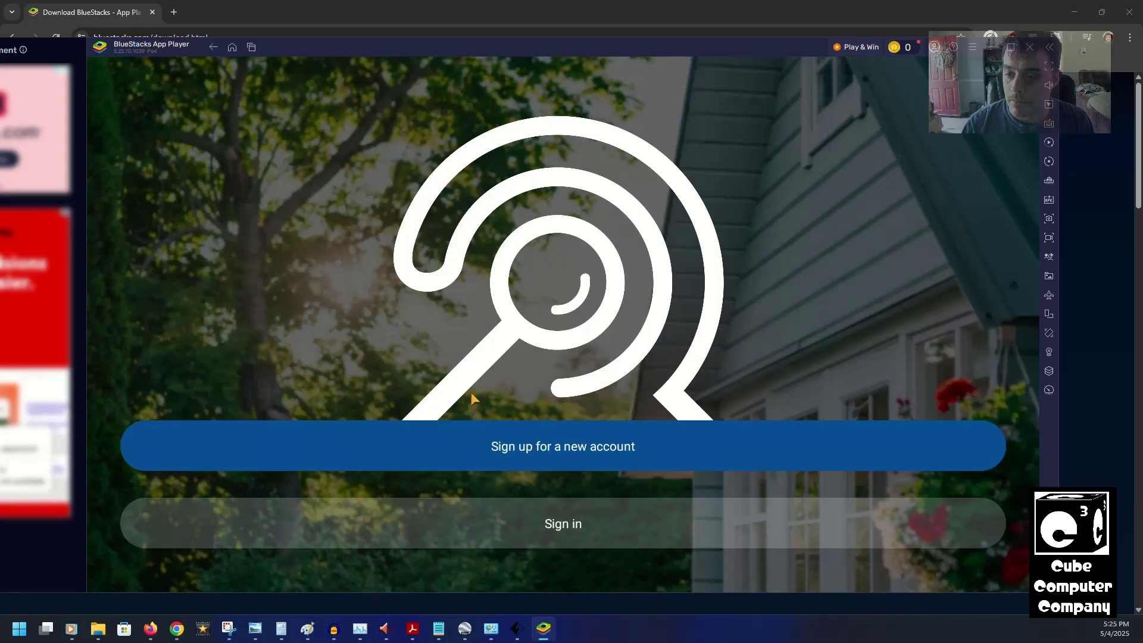
left_click(561, 529)
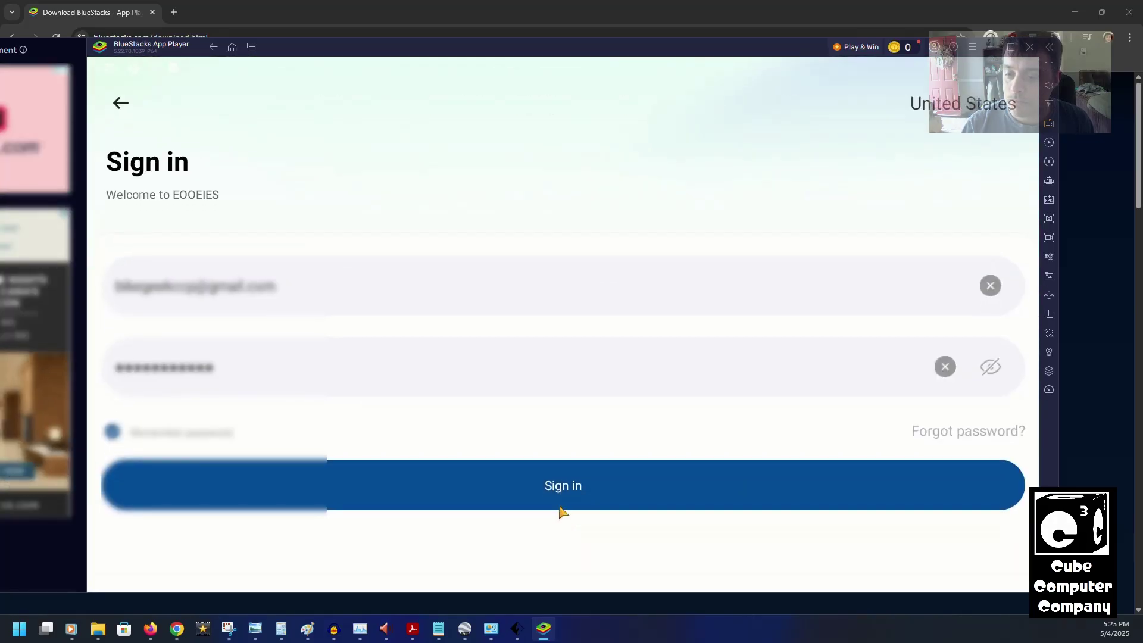
left_click(560, 498)
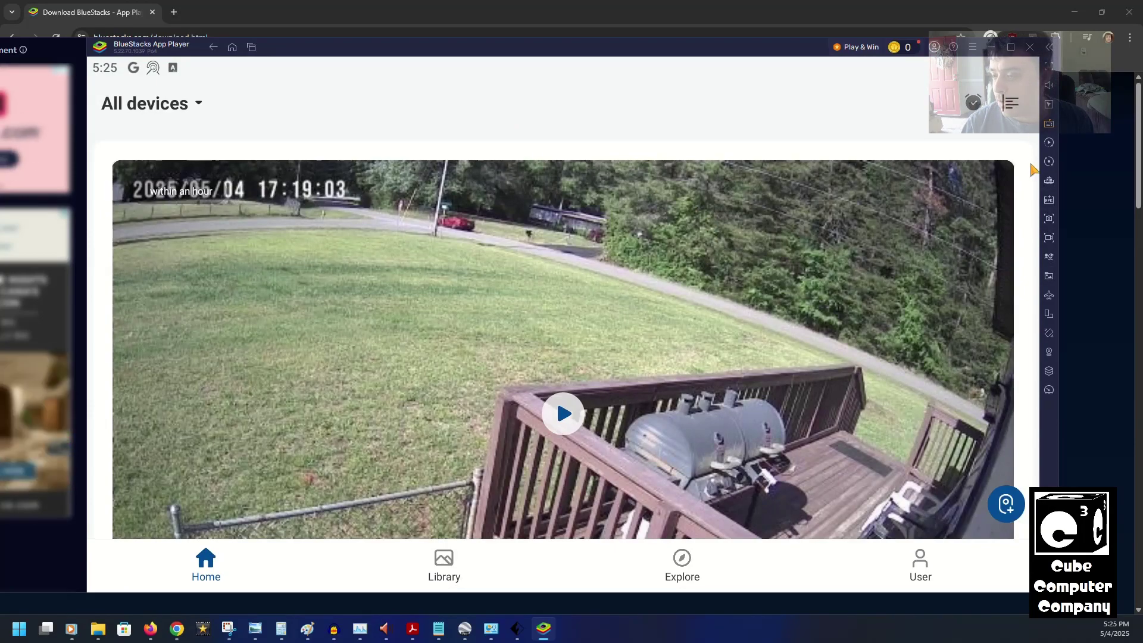
key("super+Up")
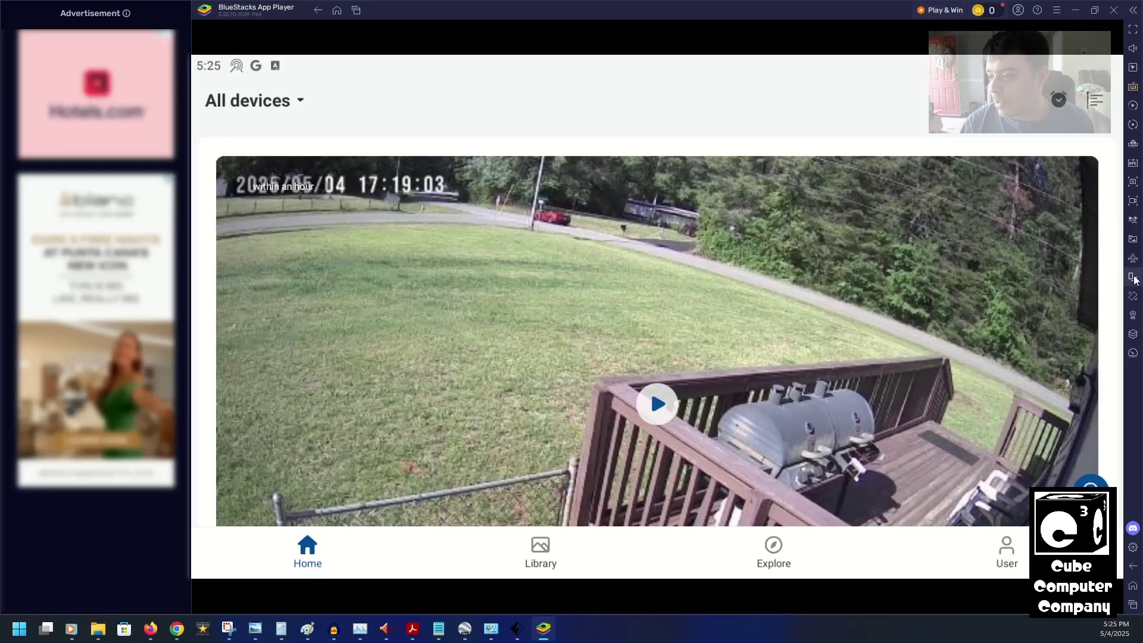
Switch the app display to portrait orientation, saving the change with an app restart
left_click(1134, 279)
left_click(1086, 299)
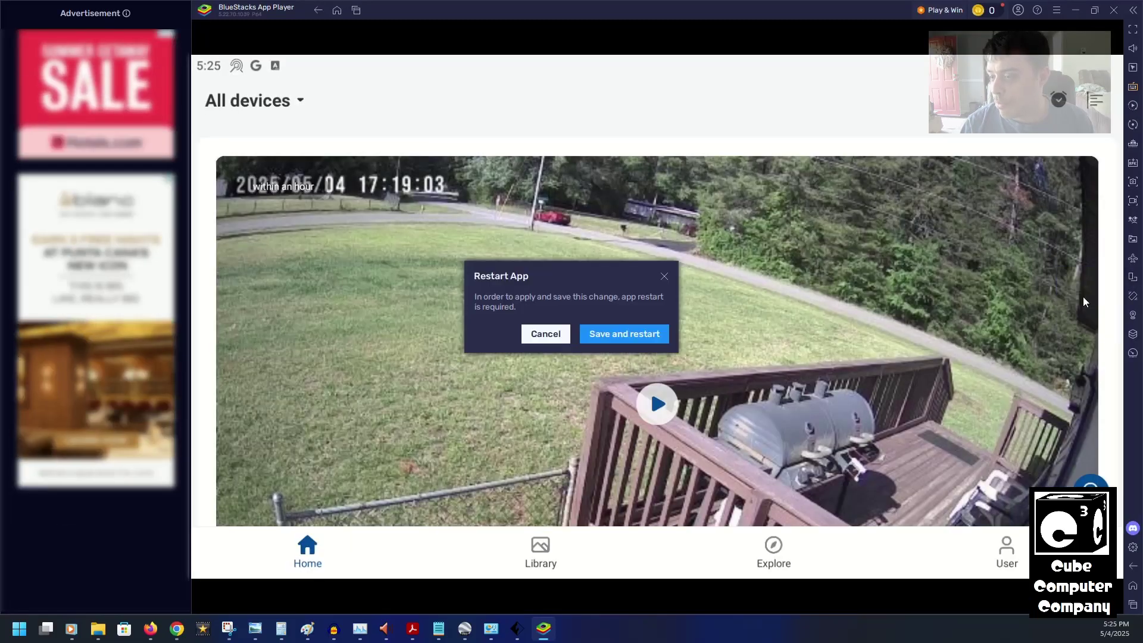
left_click(640, 341)
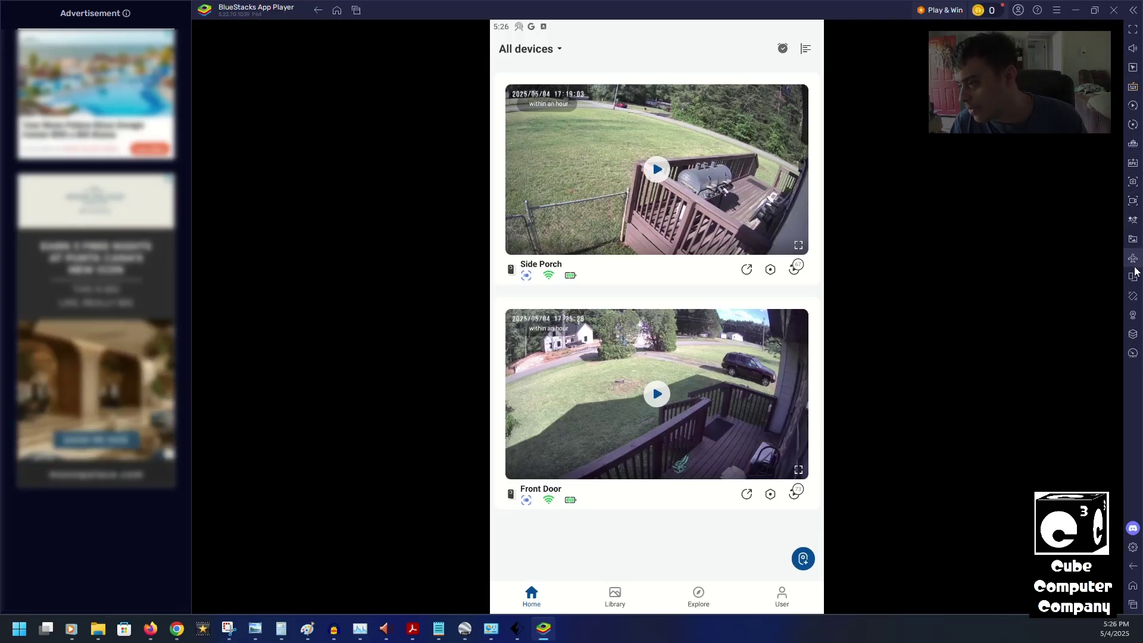
Switch the app display back to landscape orientation and restart the app to apply it
mouse_move(1135, 281)
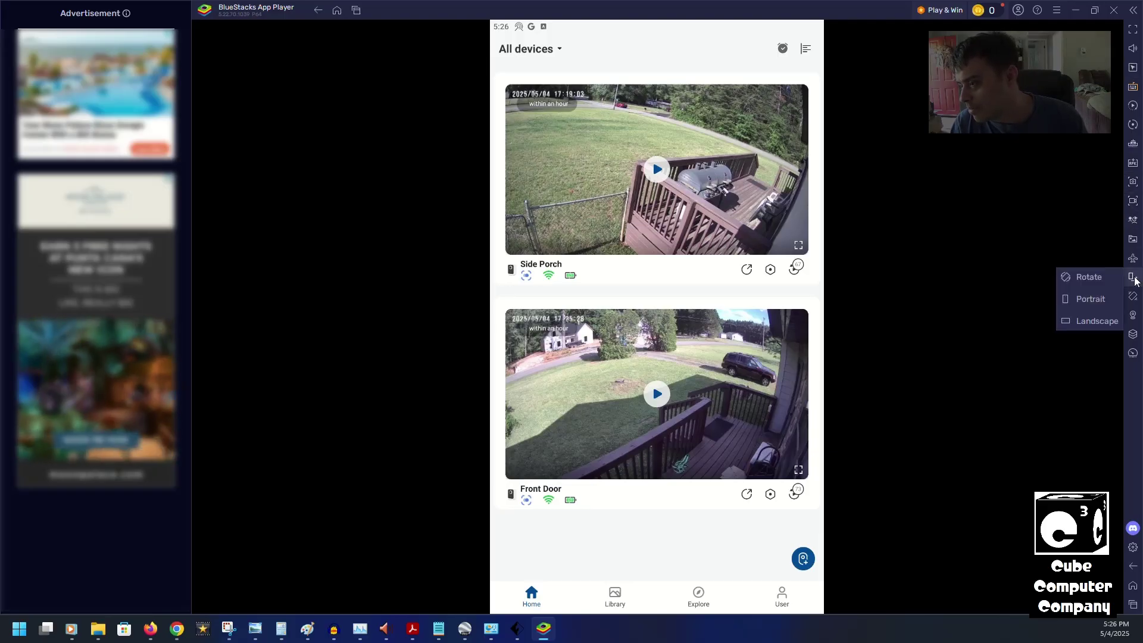
left_click(1080, 322)
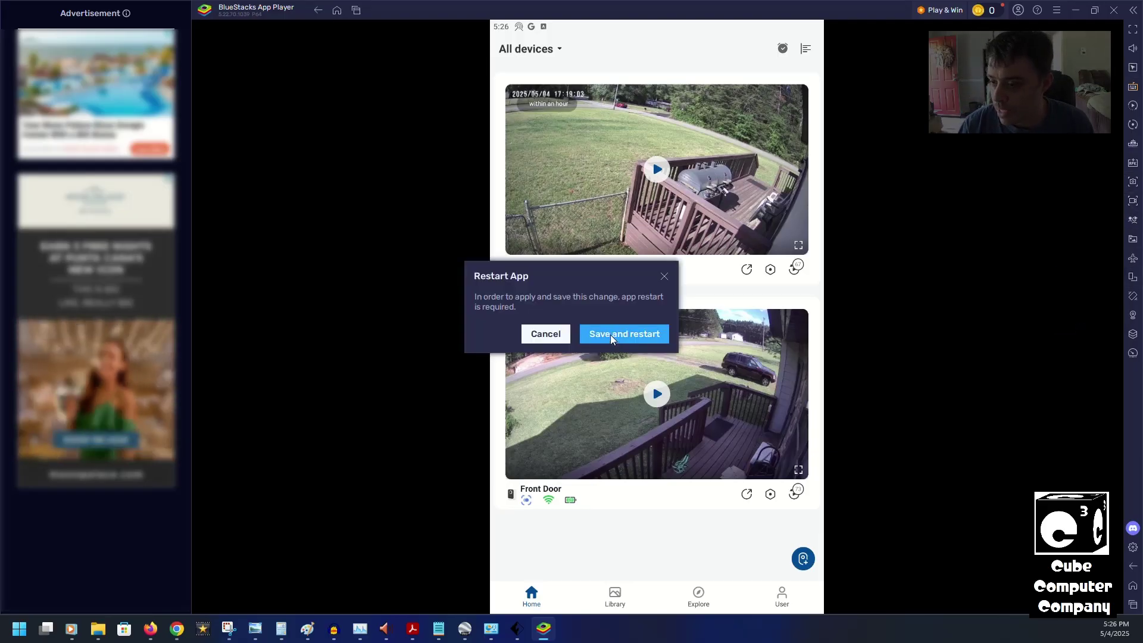
left_click(611, 334)
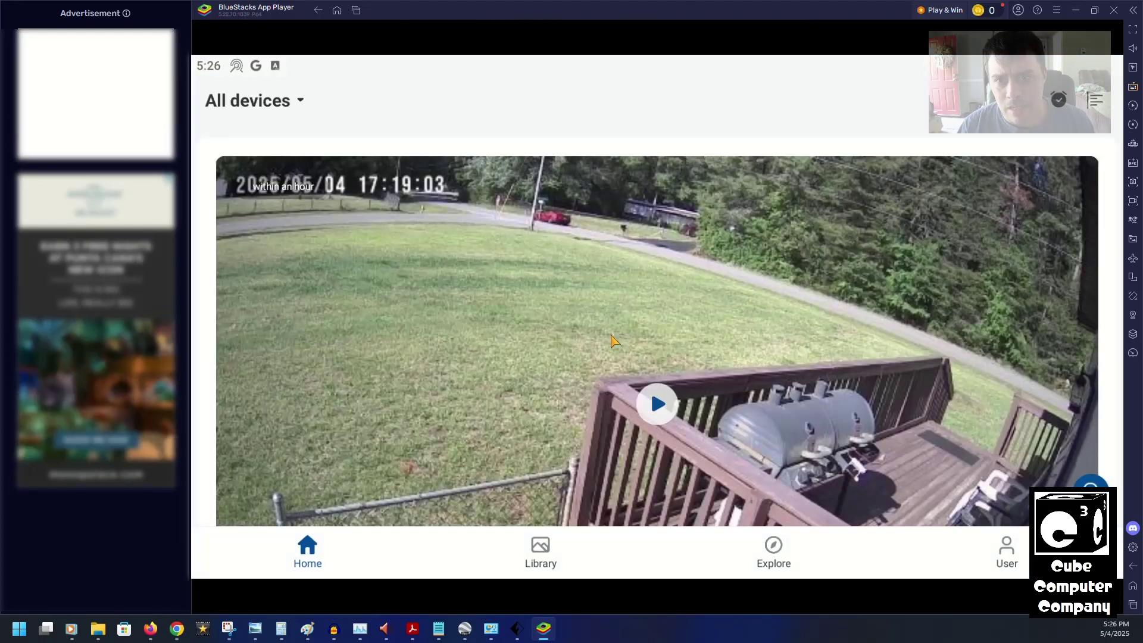
Rotate the emulator display and return it to landscape orientation
left_click(1133, 277)
left_click(1080, 275)
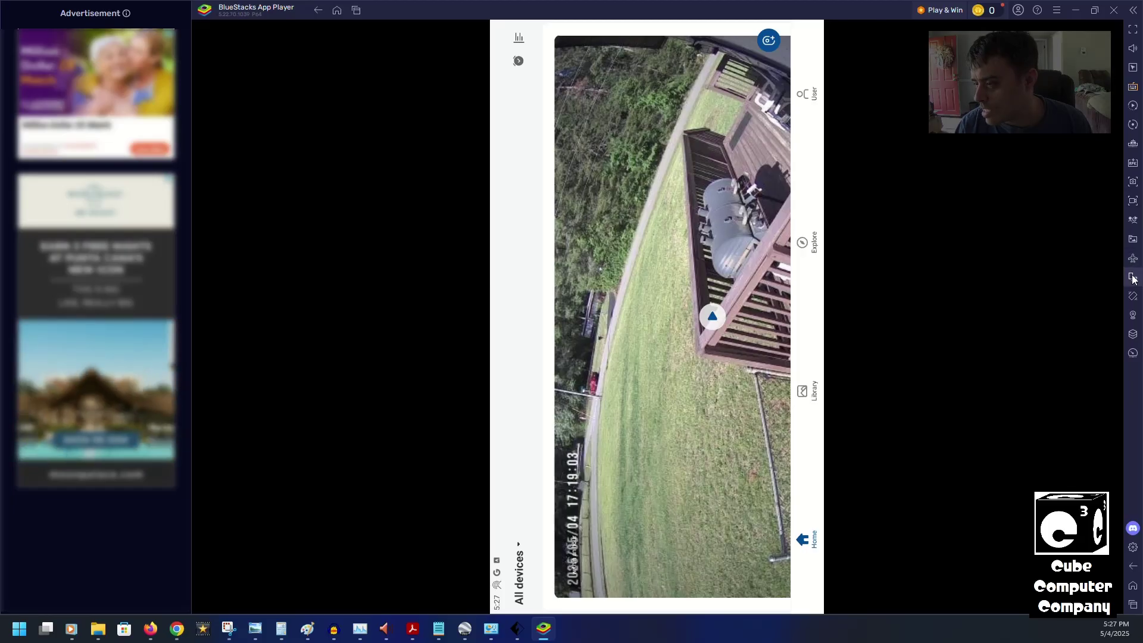
mouse_move(1133, 278)
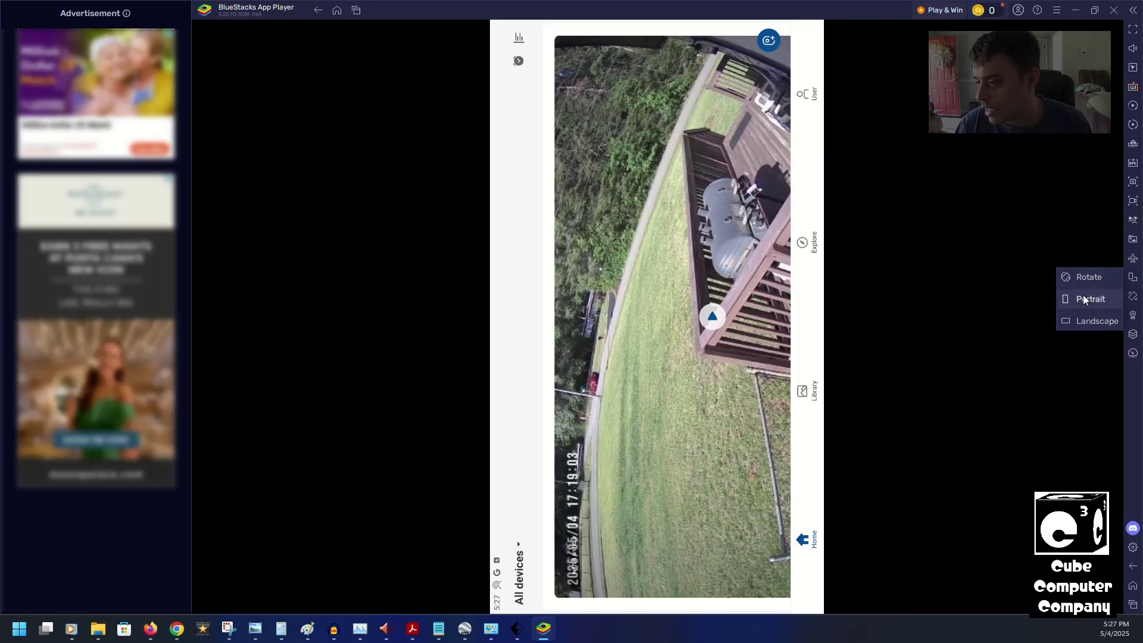
left_click(1096, 320)
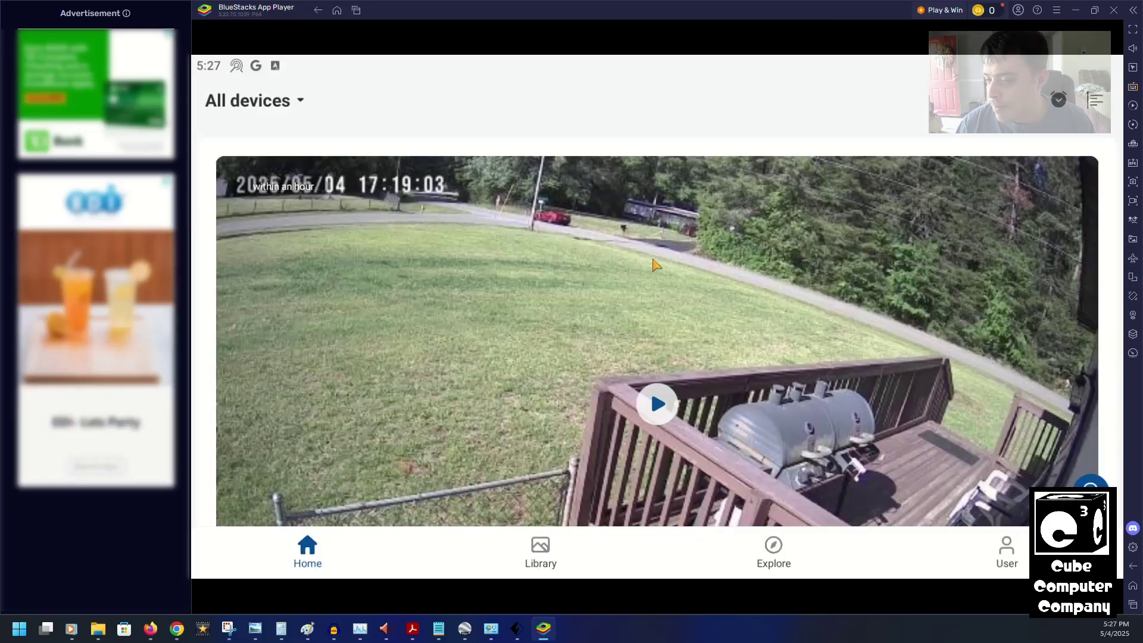
Try to open the Side Porch camera feed in full screen
scroll(210, 232, "down", 3)
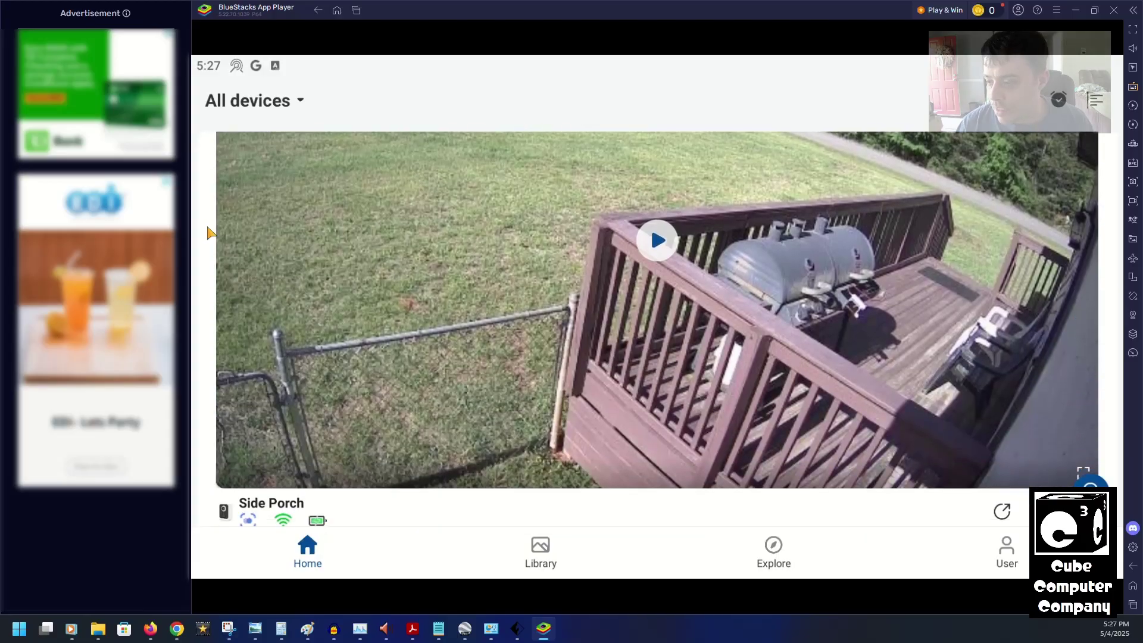
scroll(694, 307, "down", 3)
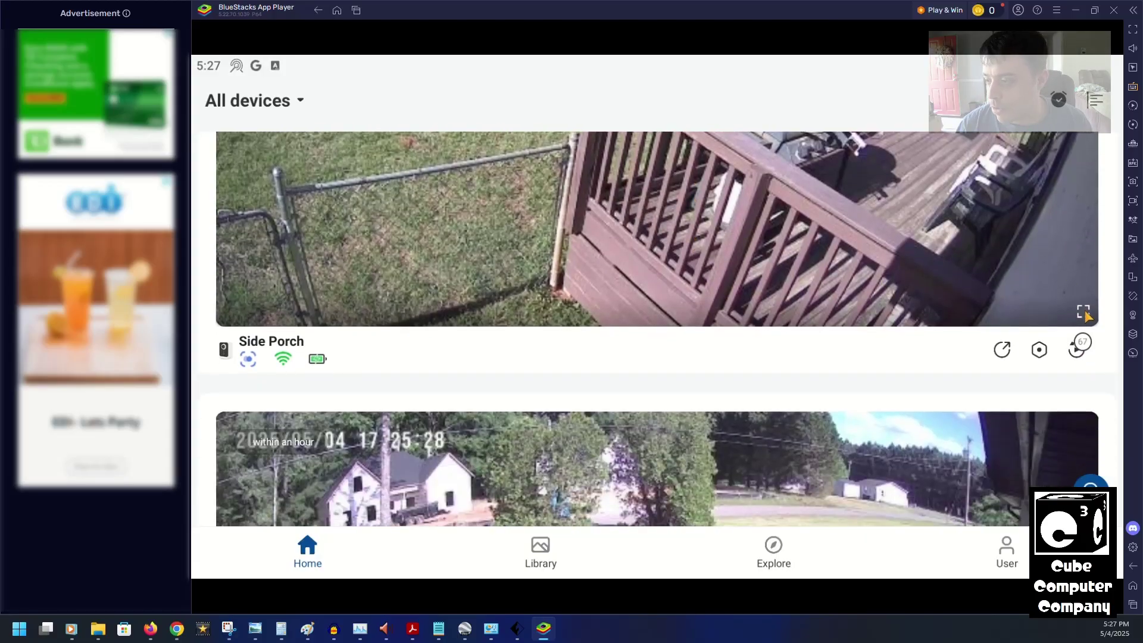
left_click(1083, 311)
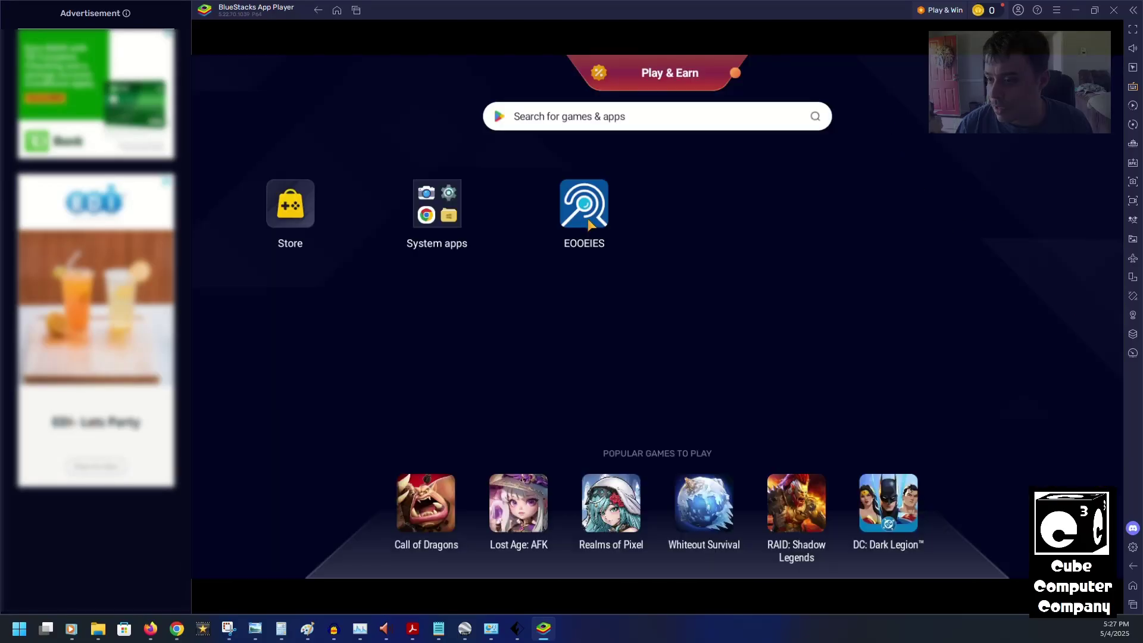
Relaunch EOOEIES and open the Side Porch camera feed in full screen
left_click(588, 211)
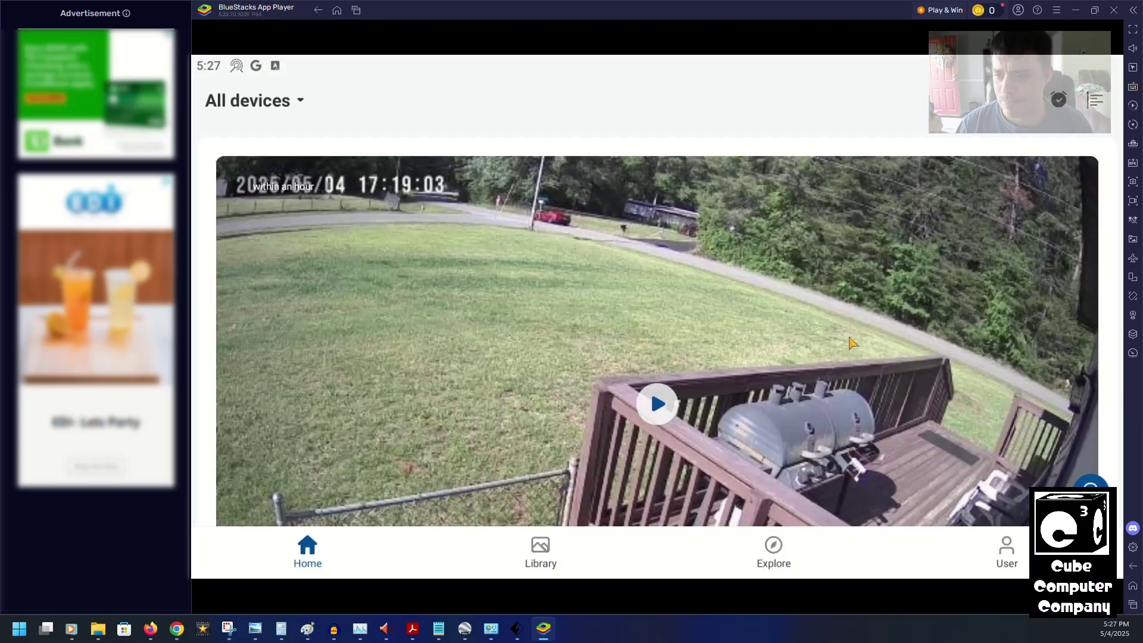
scroll(981, 249, "down", 5)
scroll(1085, 422, "up", 1)
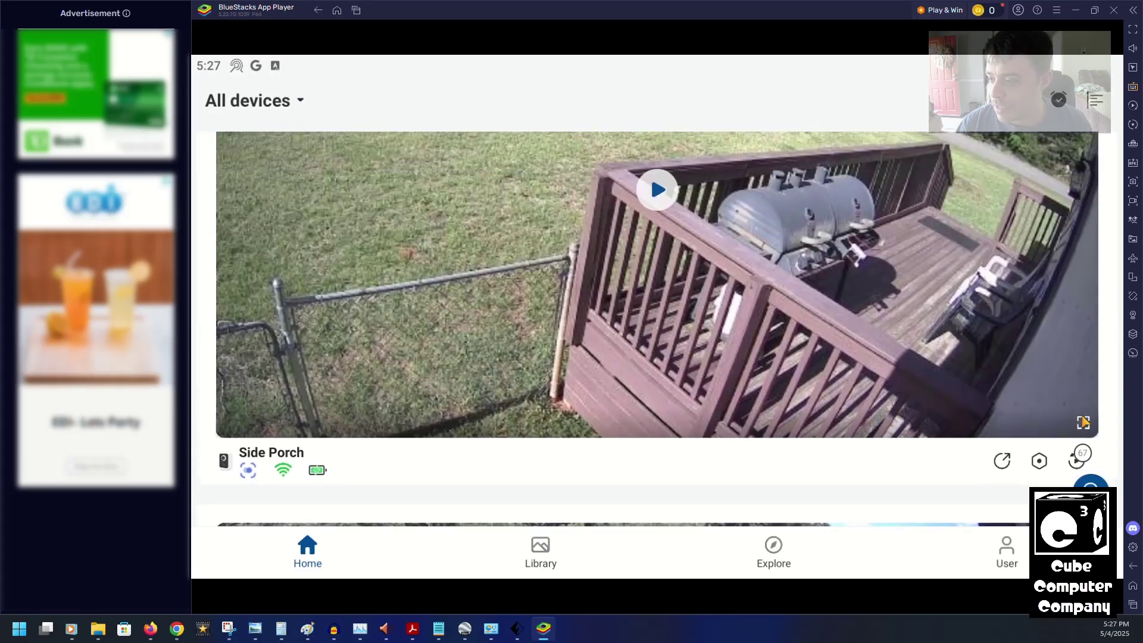
left_click(1083, 423)
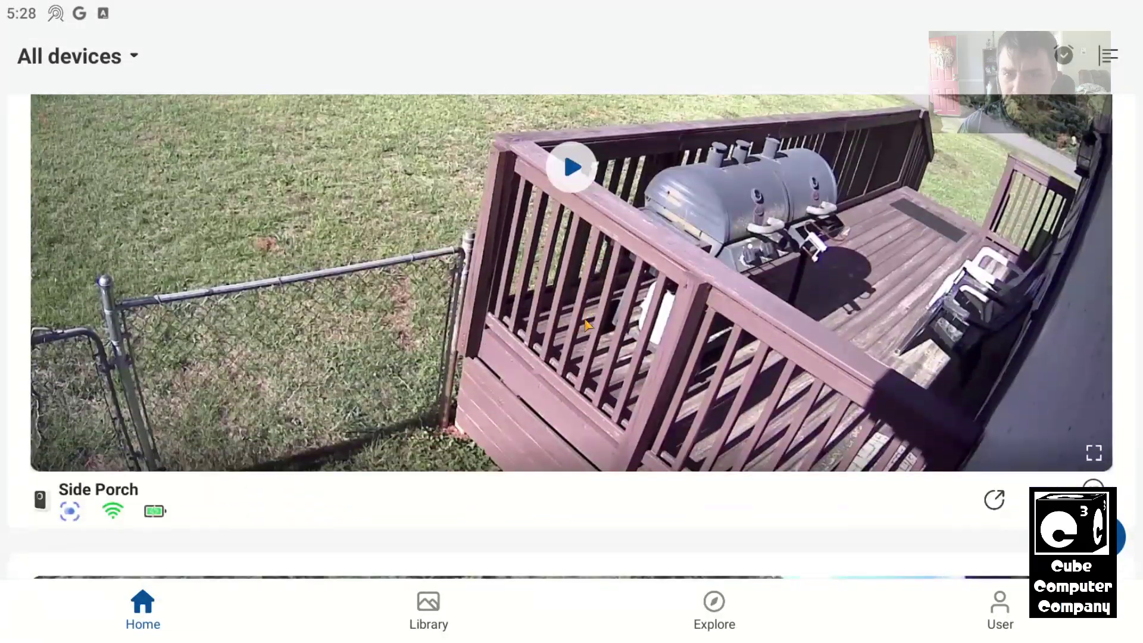
Examine the Side Porch and Front Door camera feeds in the full-screen device list
scroll(587, 325, "down", 10)
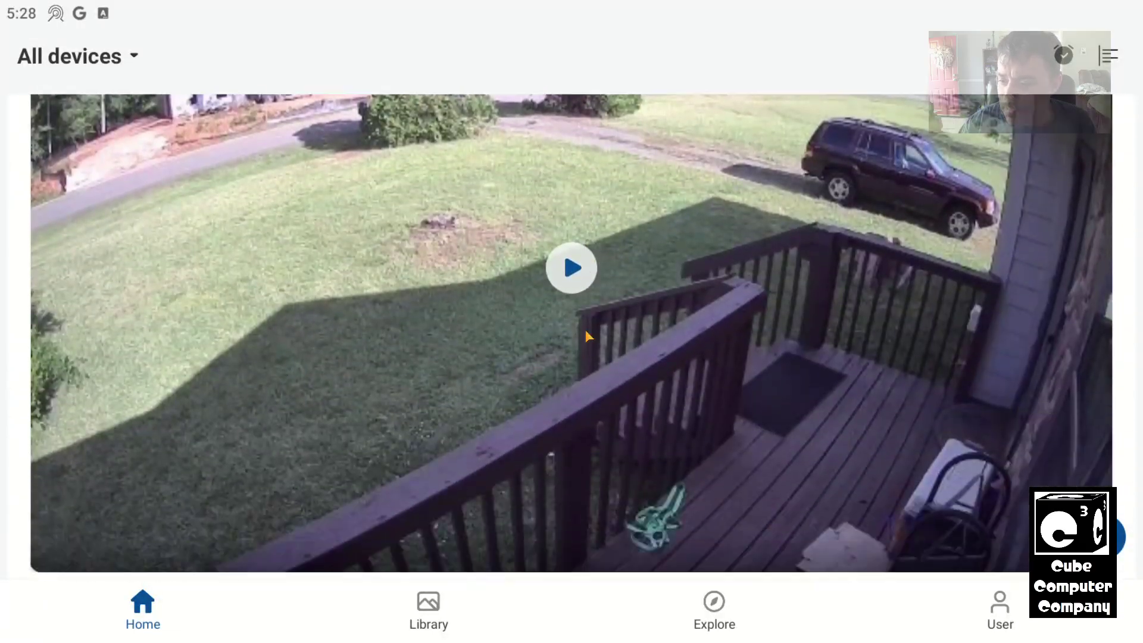
scroll(584, 330, "down", 3)
scroll(585, 330, "up", 3)
scroll(833, 351, "down", 3)
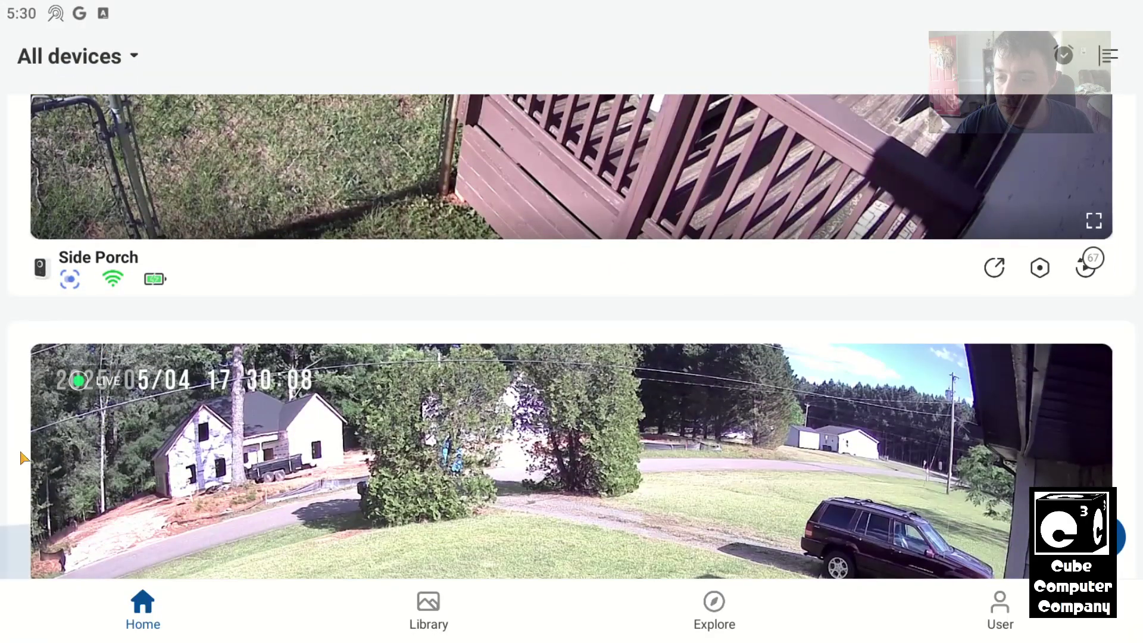
scroll(22, 458, "up", 1)
scroll(21, 459, "down", 1)
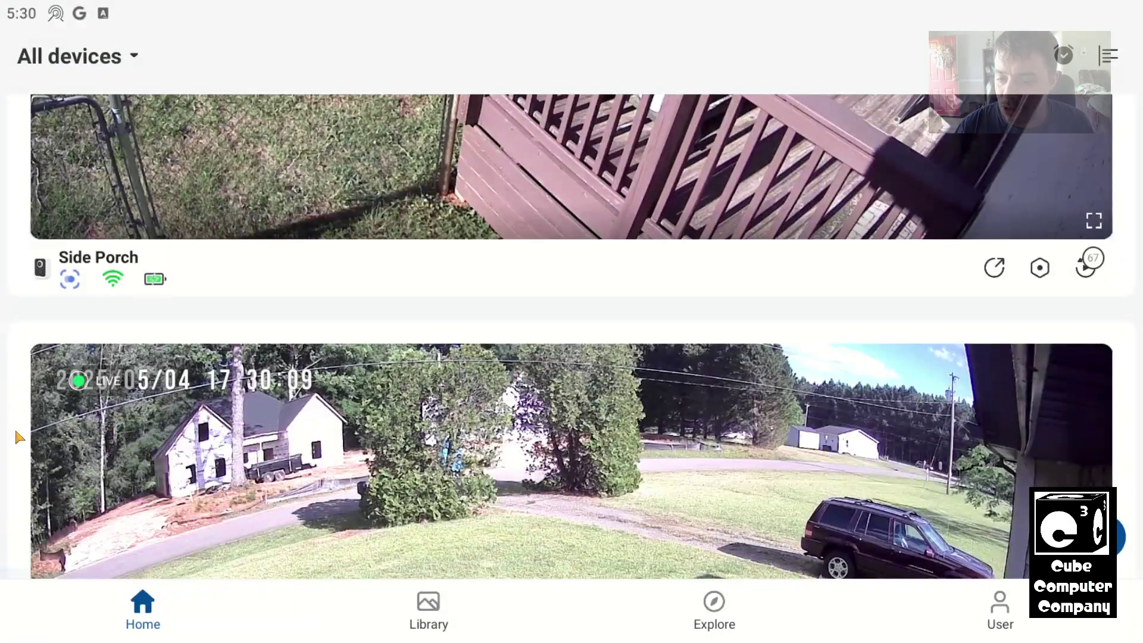
scroll(19, 396, "up", 1)
scroll(22, 404, "down", 1)
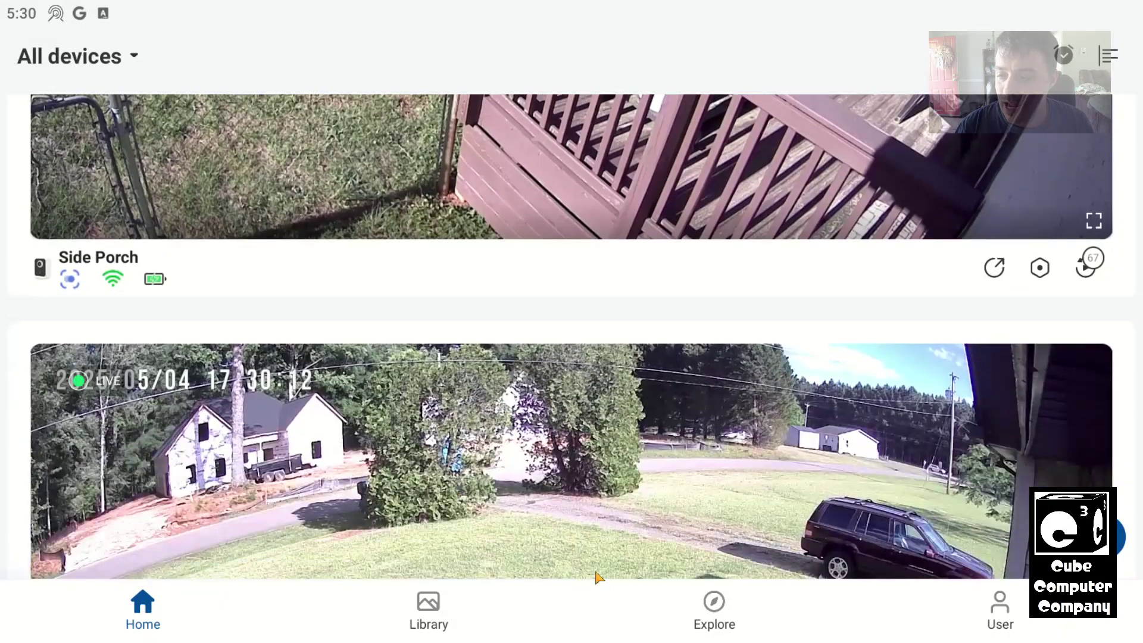
scroll(279, 470, "up", 1)
scroll(279, 470, "down", 1)
scroll(278, 470, "up", 1)
scroll(438, 436, "up", 3)
scroll(439, 436, "up", 3)
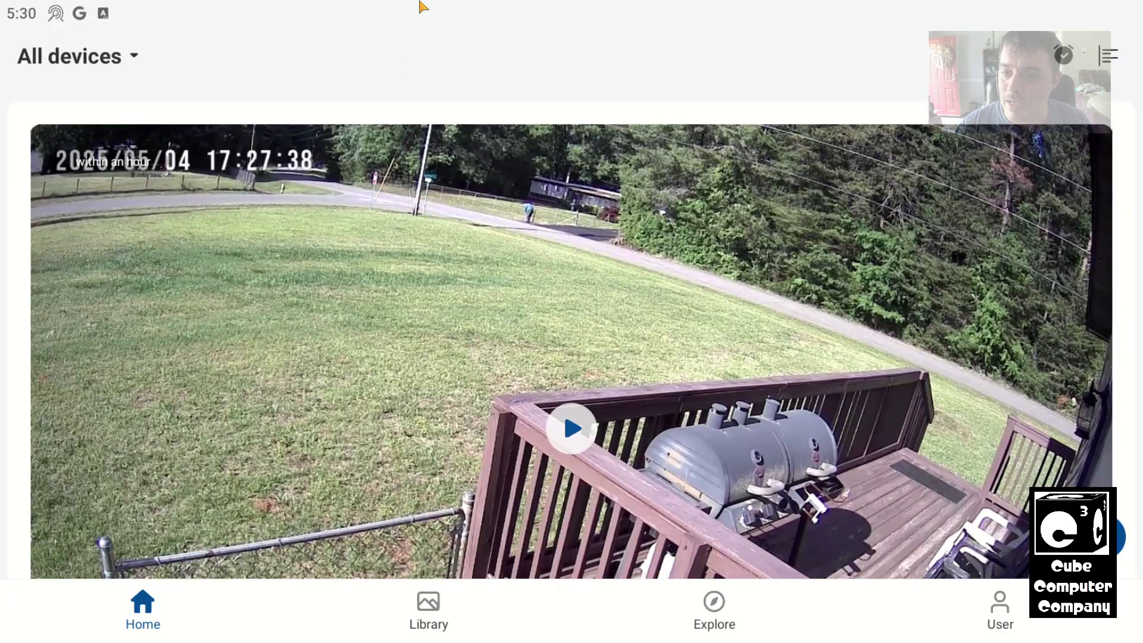
scroll(460, 283, "down", 10)
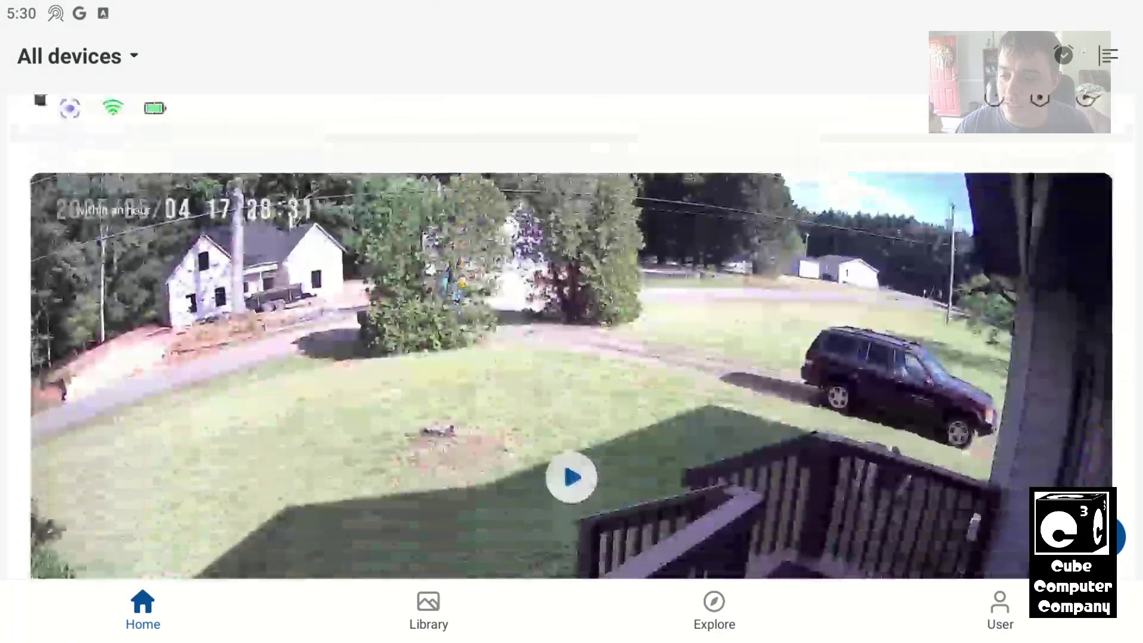
scroll(464, 304, "up", 3)
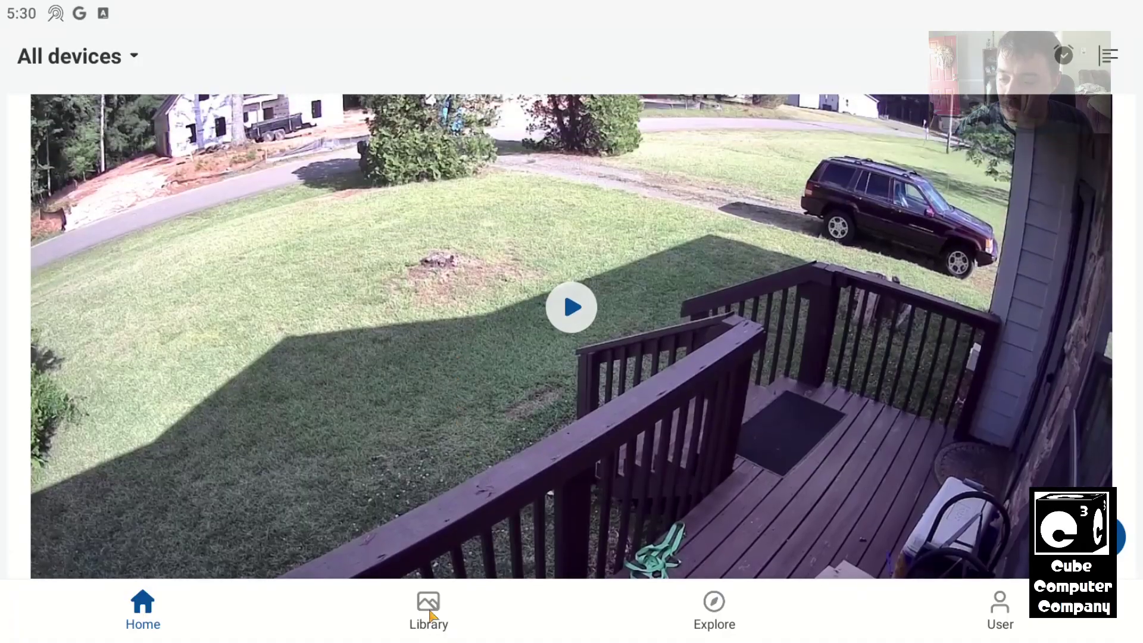
Open the EOOEIES library of recorded camera events
left_click(429, 605)
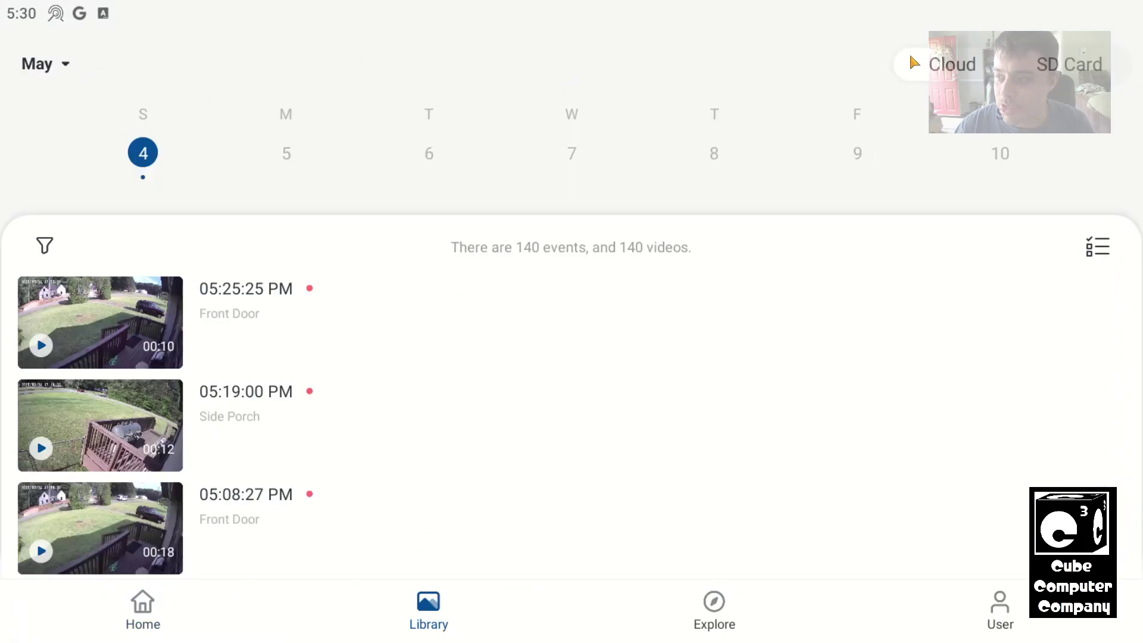
Show the SD card recordings of the Front Door camera and browse the events of May 4
left_click(1133, 52)
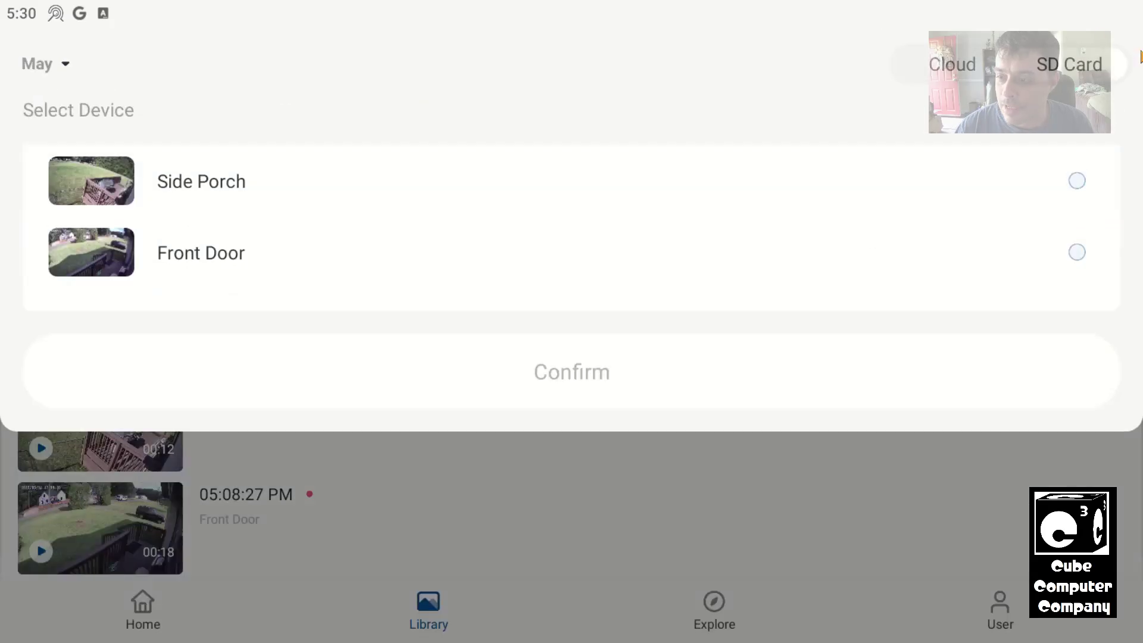
left_click(95, 250)
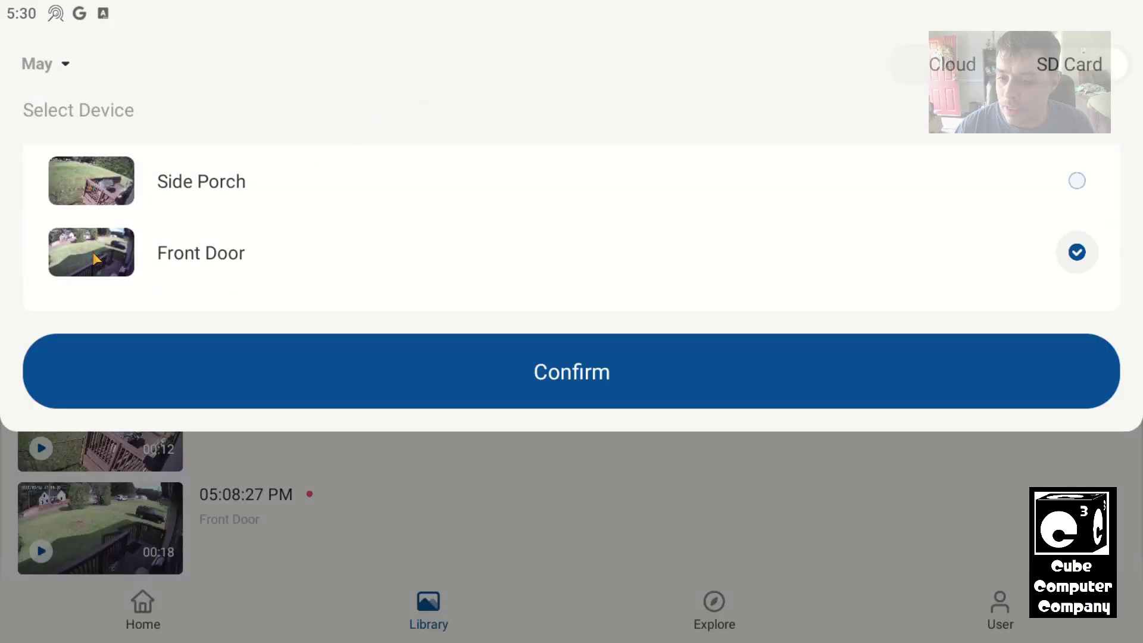
left_click(575, 374)
left_click(732, 399)
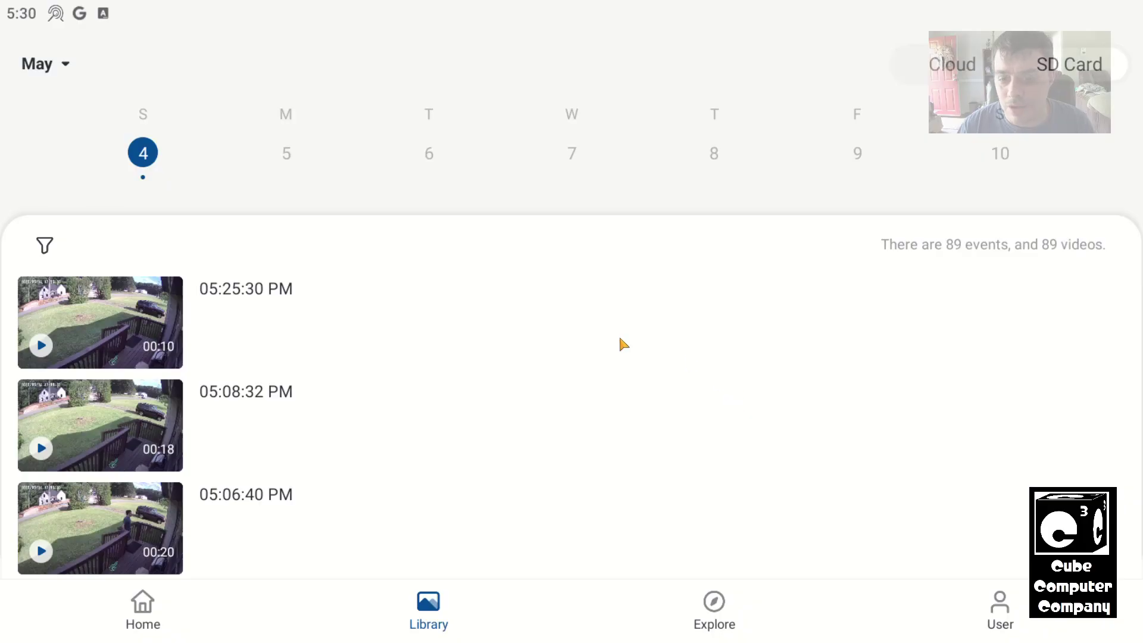
scroll(619, 342, "down", 5)
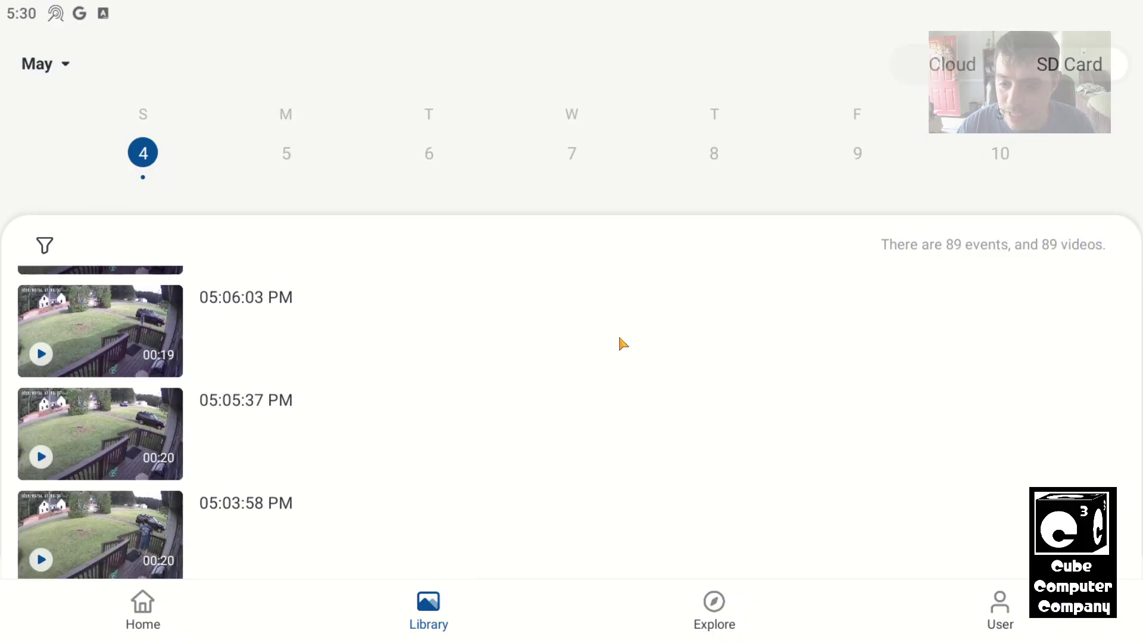
scroll(618, 343, "down", 3)
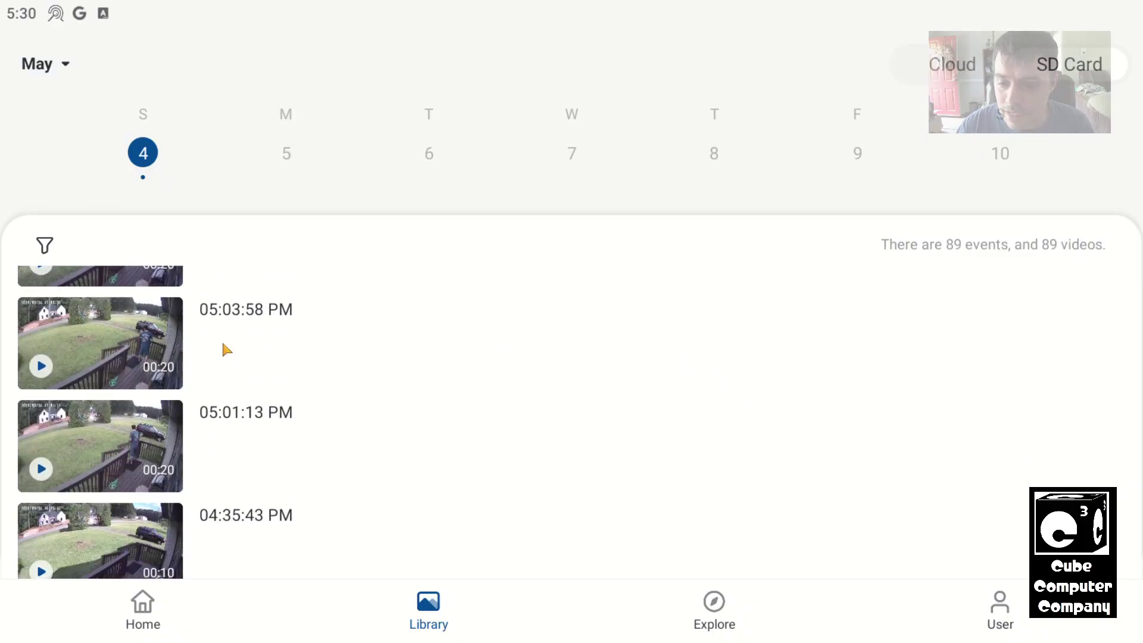
scroll(224, 346, "down", 4)
scroll(558, 333, "down", 5)
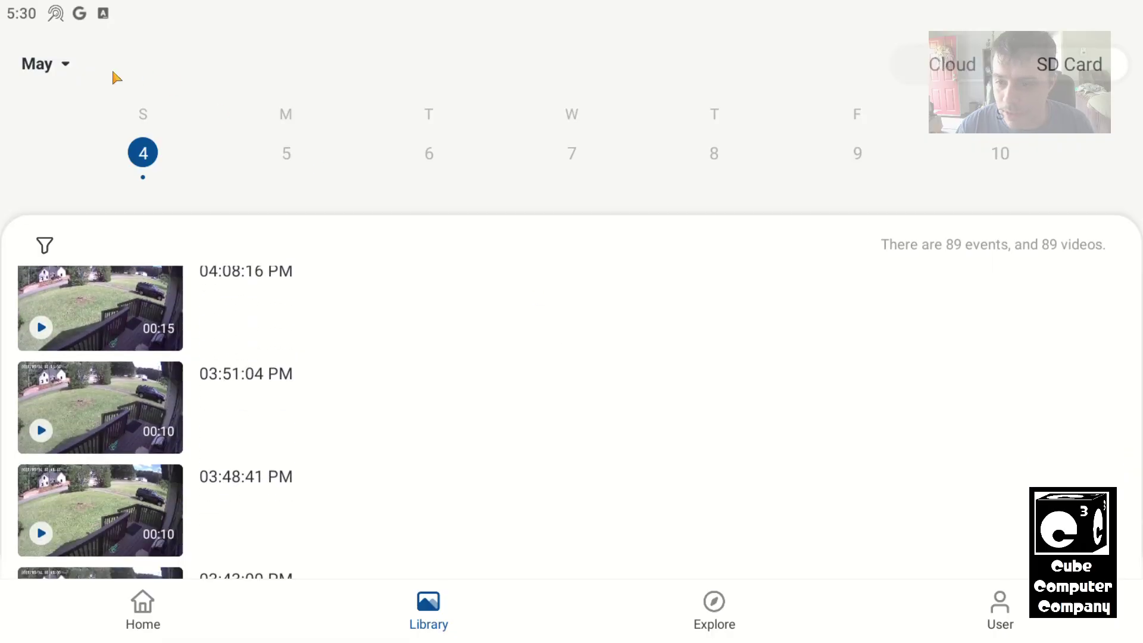
Go back one week in the library and browse the Front Door recordings of Saturday, May 3
left_click_drag(77, 130, 813, 135)
left_click(1000, 163)
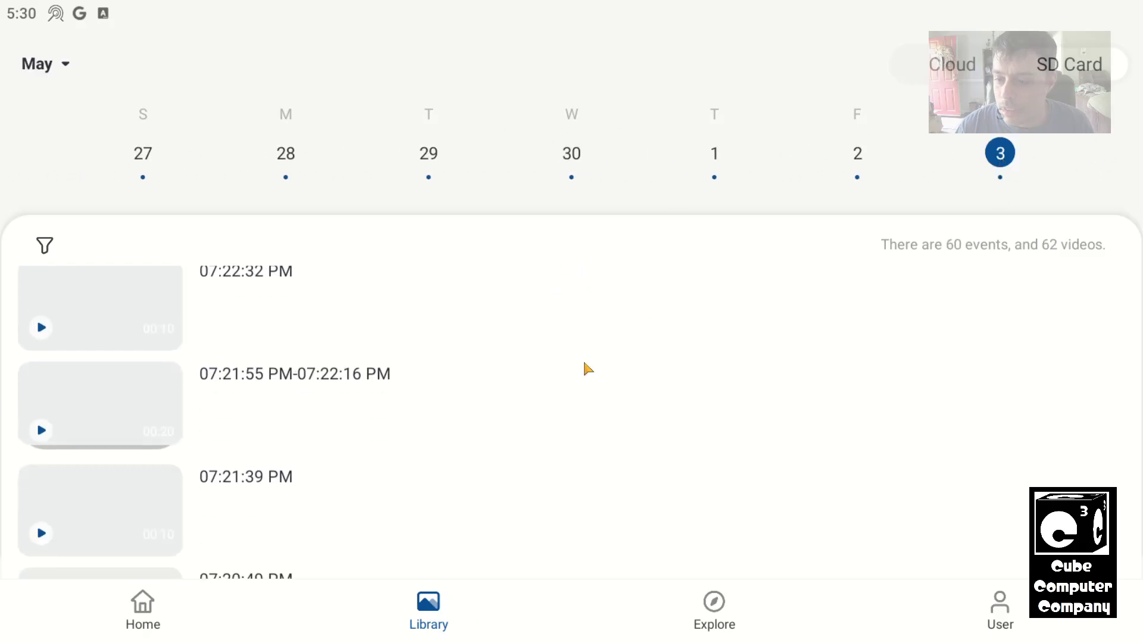
scroll(216, 439, "down", 3)
scroll(212, 420, "down", 10)
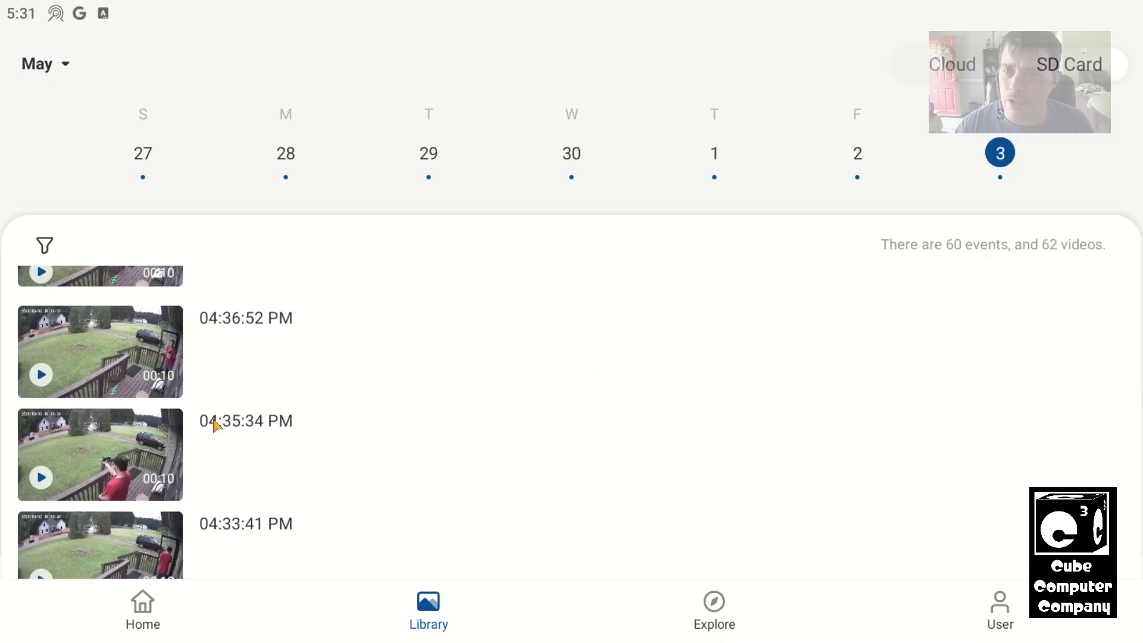
scroll(214, 422, "down", 3)
scroll(216, 426, "up", 3)
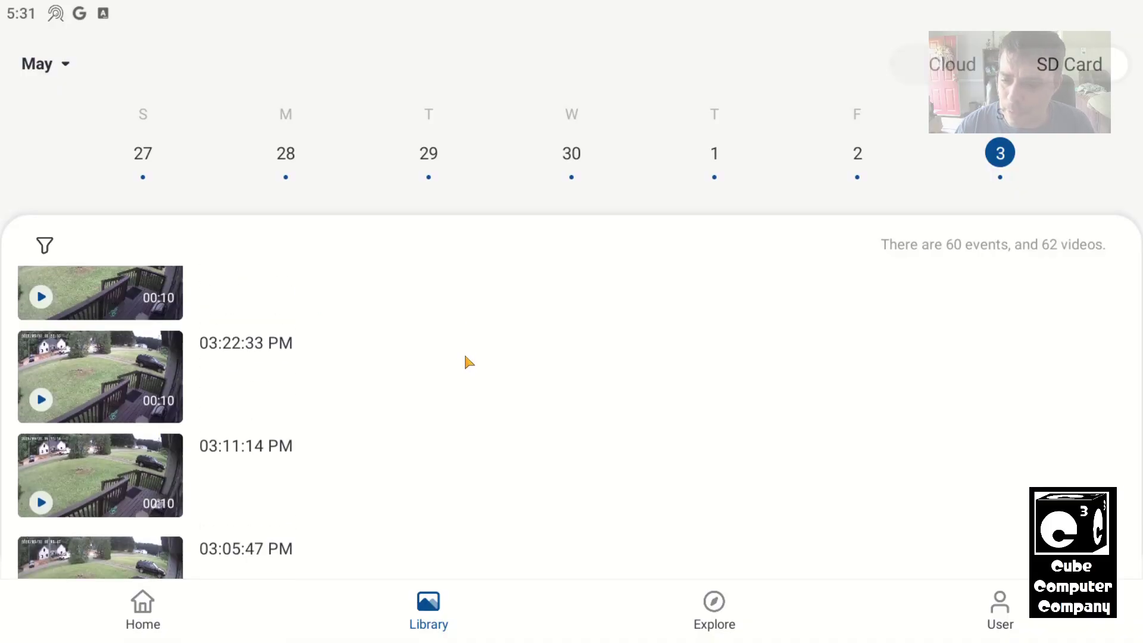
Return to the device list and look over the Side Porch and Front Door camera previews
left_click(146, 613)
scroll(319, 293, "down", 3)
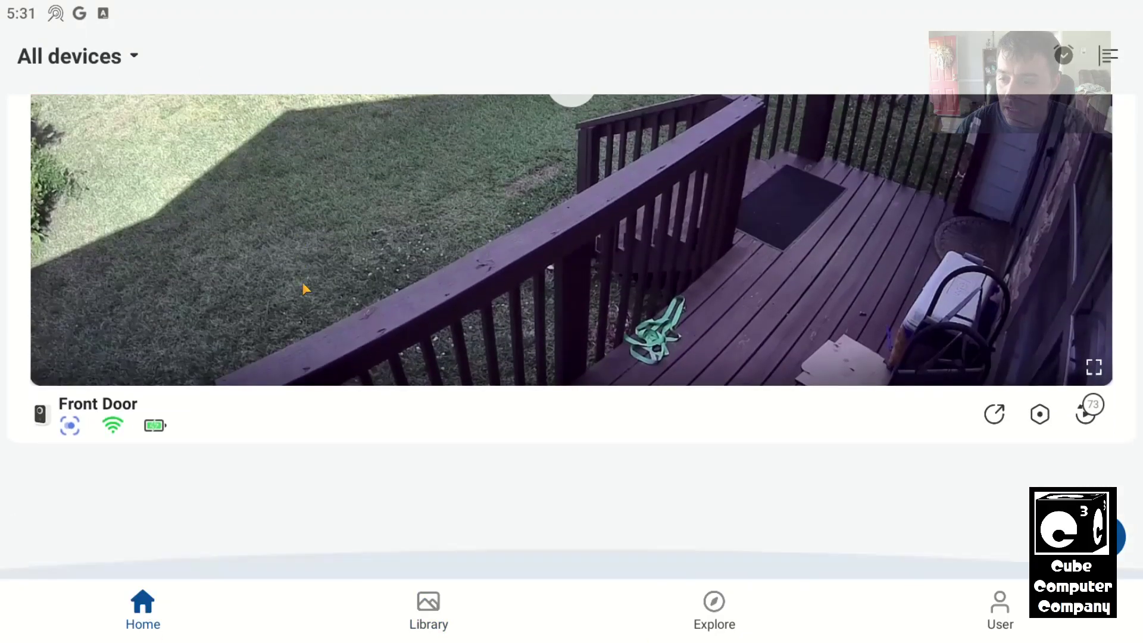
scroll(324, 294, "up", 3)
scroll(326, 292, "down", 3)
scroll(326, 293, "down", 1)
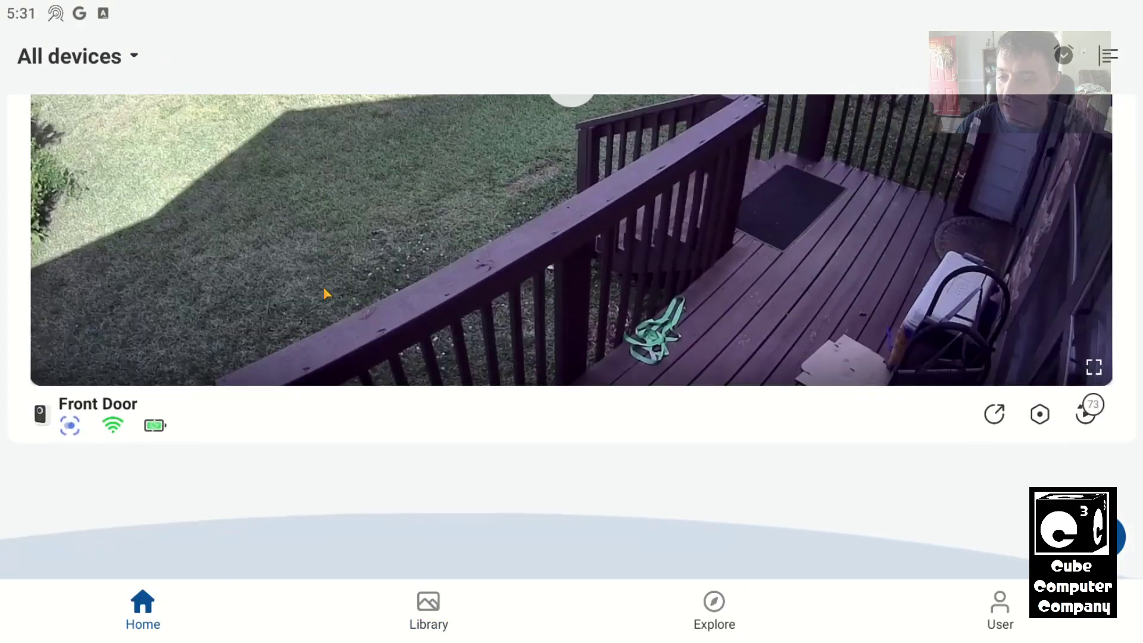
scroll(326, 293, "up", 10)
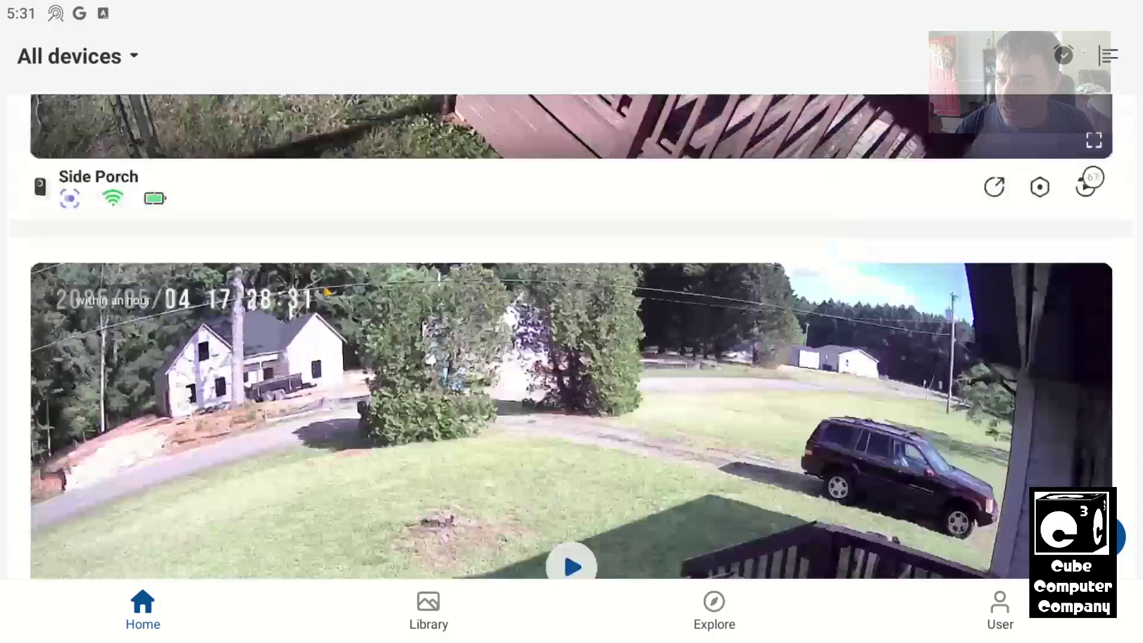
scroll(326, 292, "up", 2)
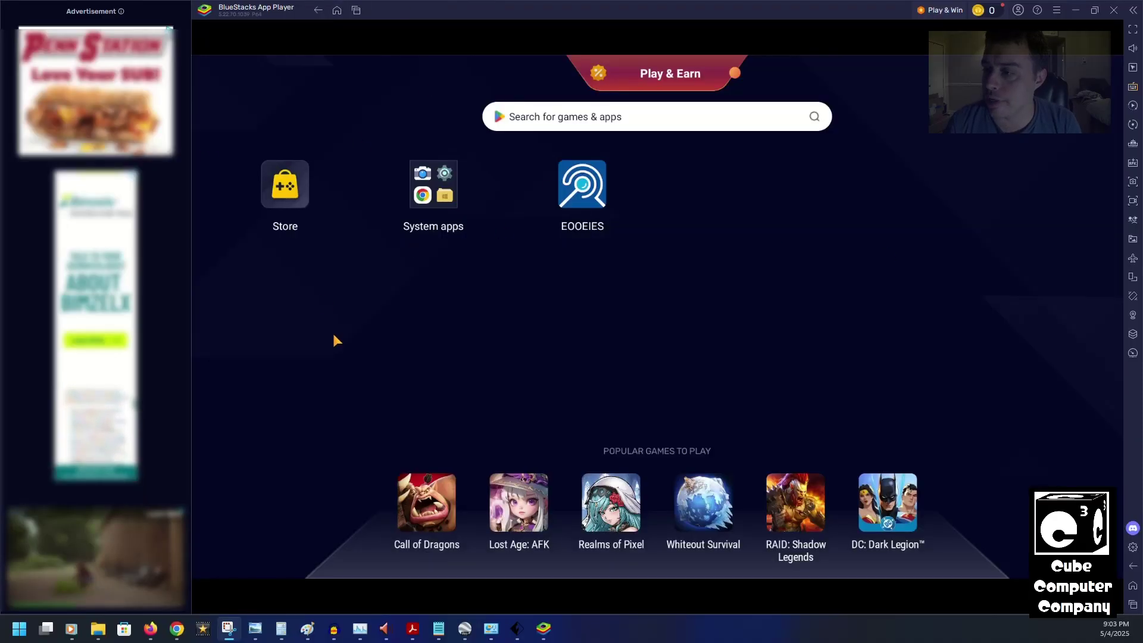
Open Media Manager from the BlueStacks system apps and look through the recently added videos
left_click(442, 201)
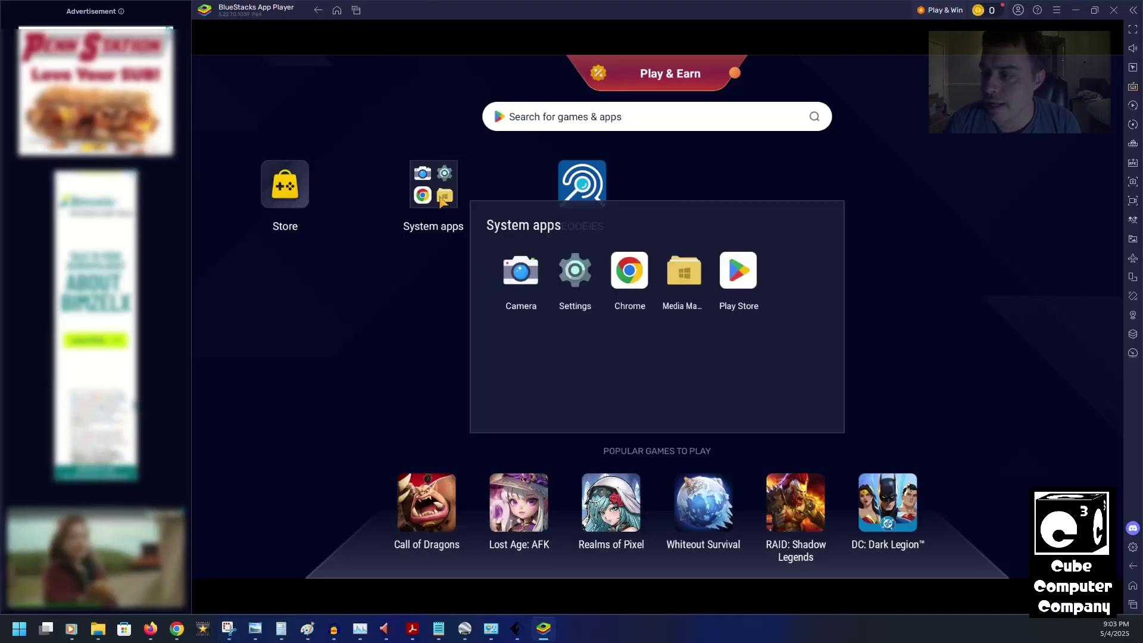
left_click(683, 276)
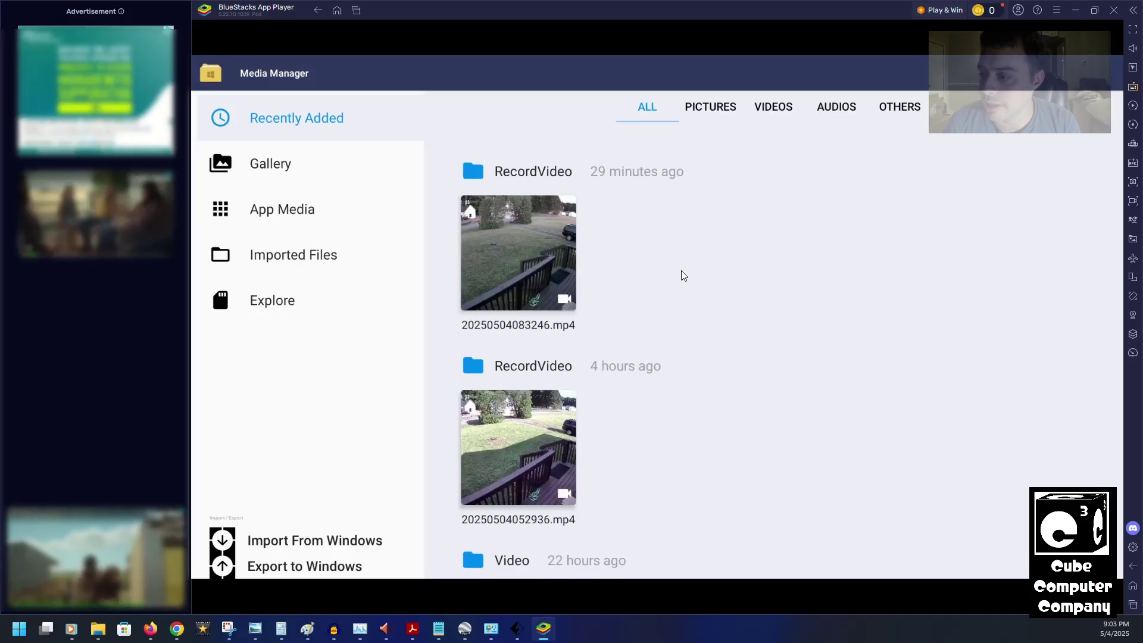
scroll(726, 476, "down", 3)
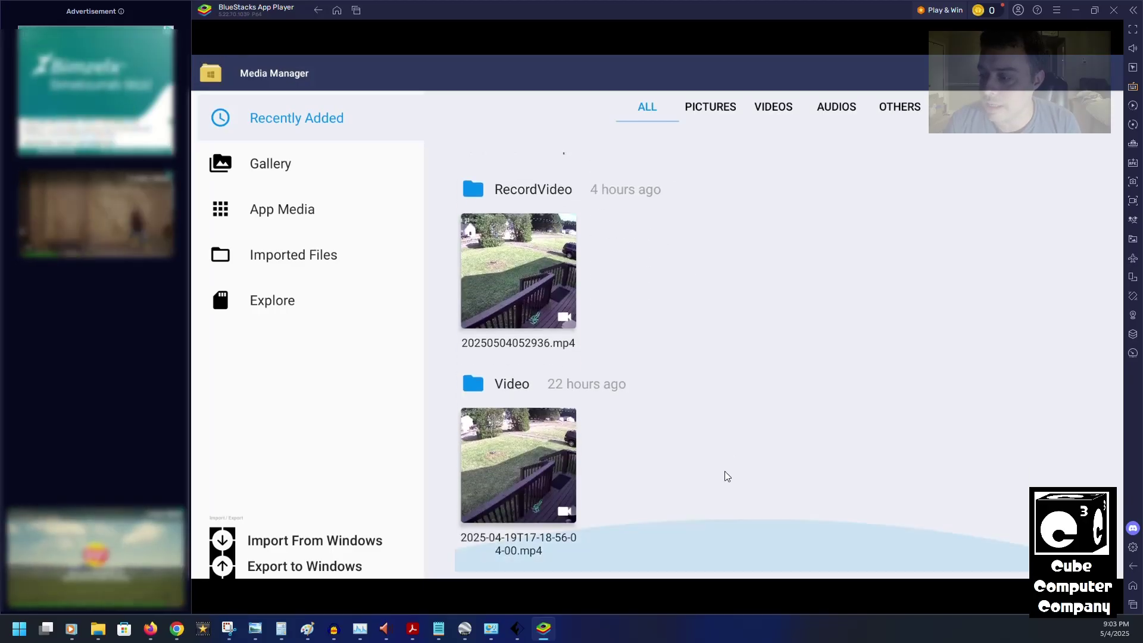
scroll(471, 484, "up", 3)
scroll(477, 477, "down", 3)
scroll(497, 500, "up", 1)
scroll(498, 500, "up", 2)
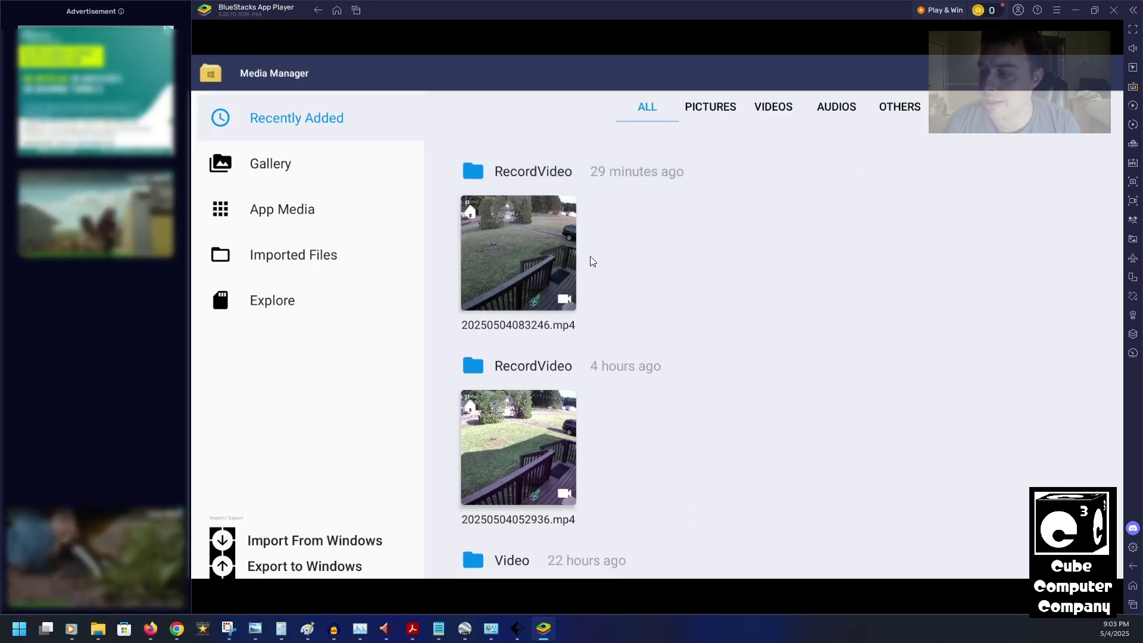
scroll(670, 283, "down", 3)
scroll(498, 355, "down", 1)
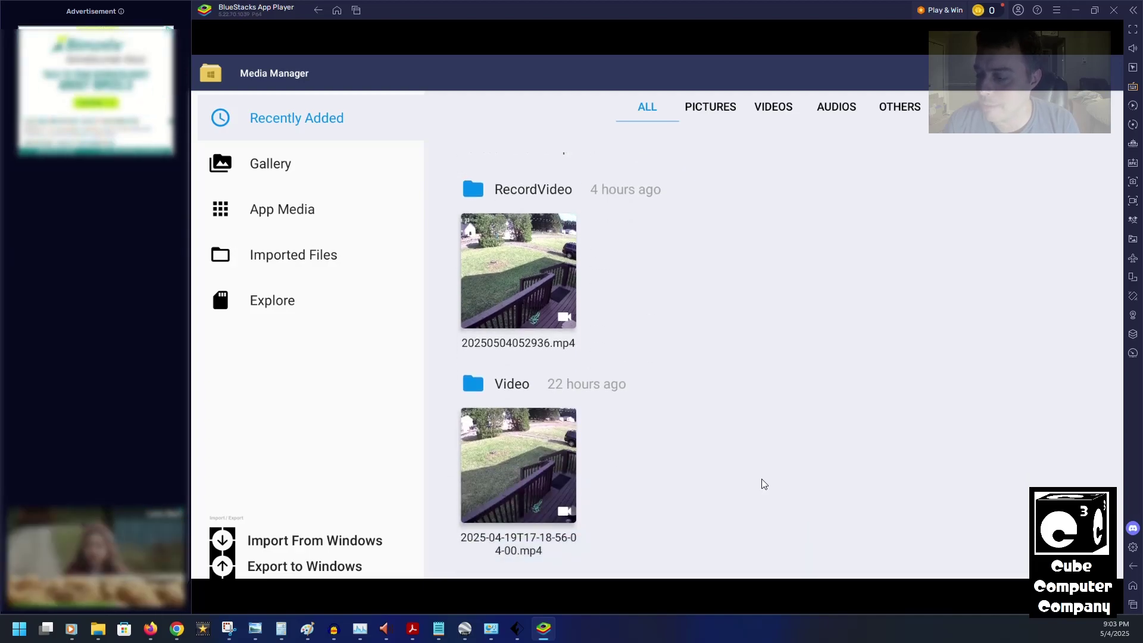
scroll(751, 466, "up", 5)
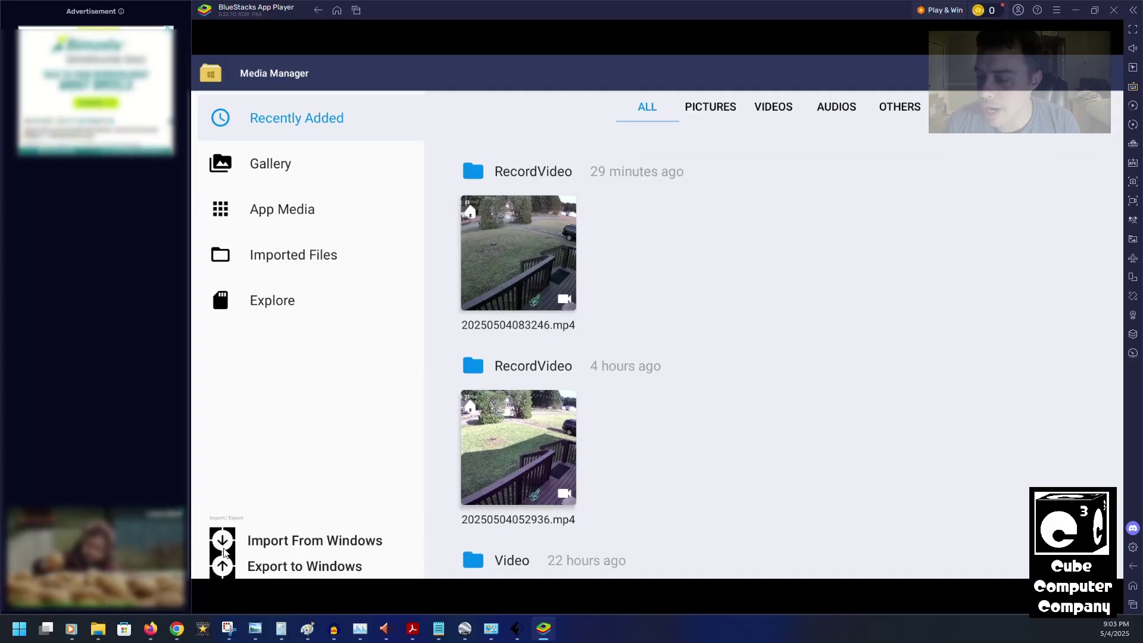
Play the recording 20250504083246.mp4, pause it, and go back to the recently added list
left_click(561, 235)
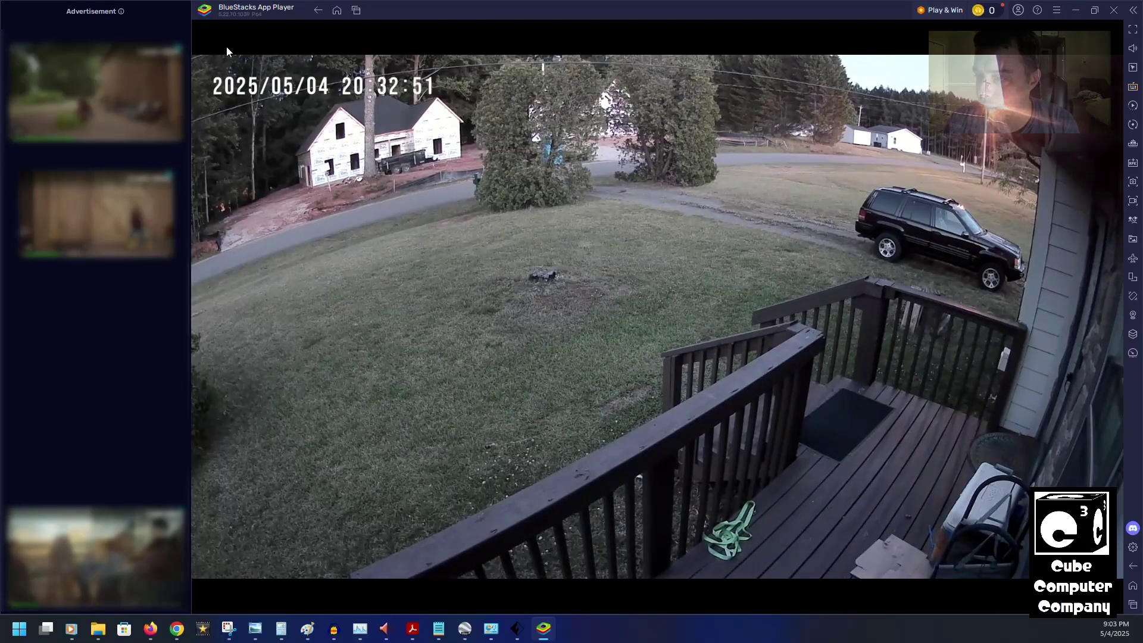
left_click(231, 95)
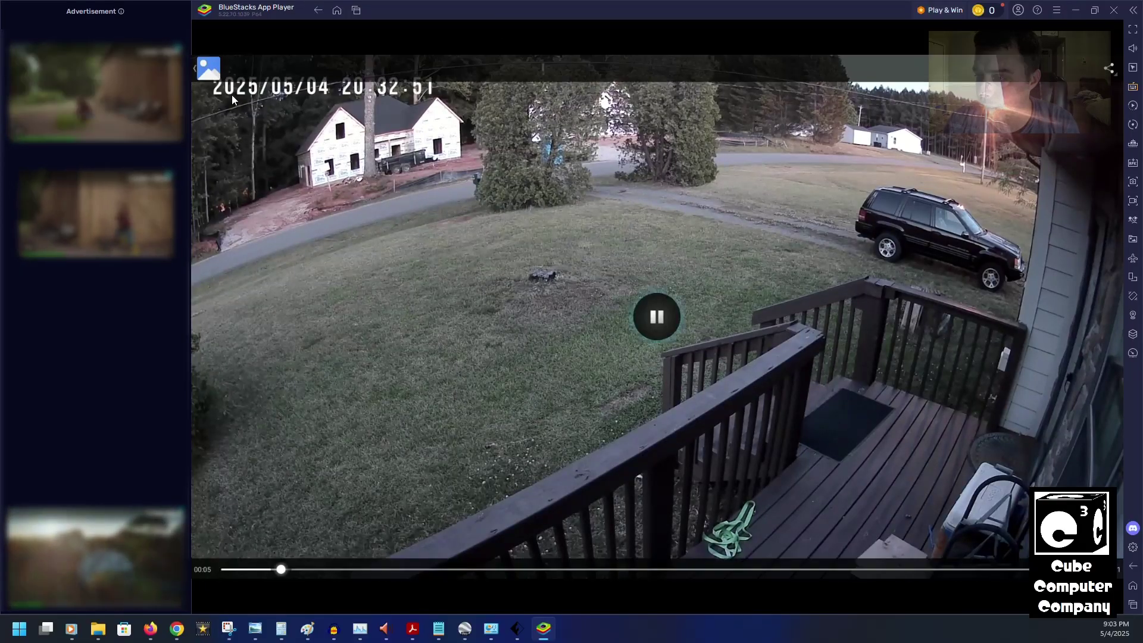
left_click(328, 472)
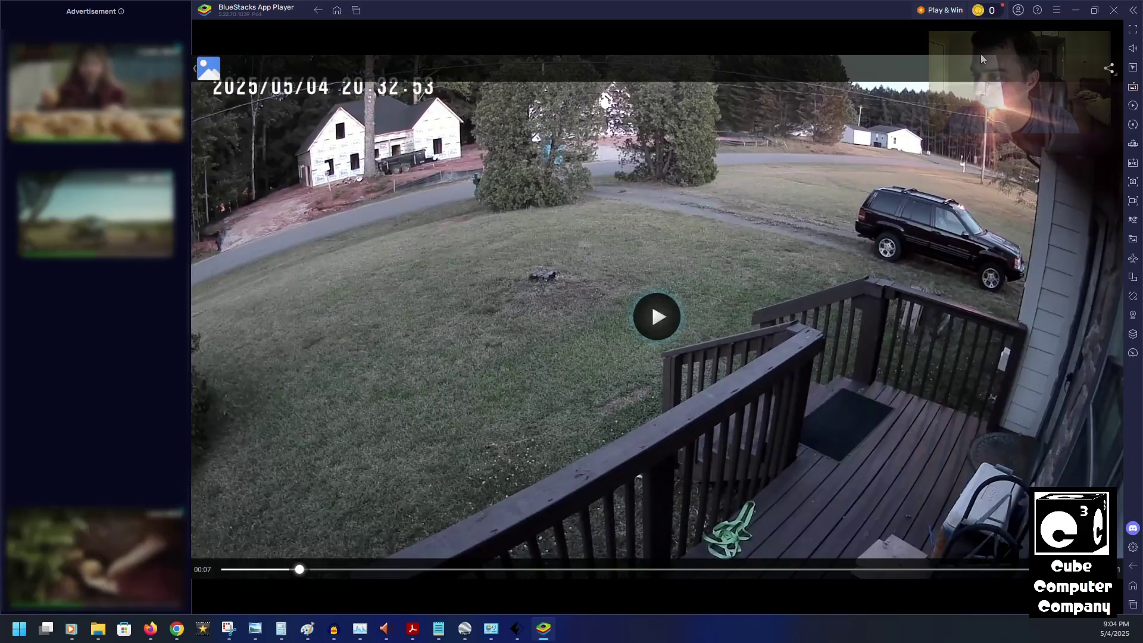
left_click(318, 11)
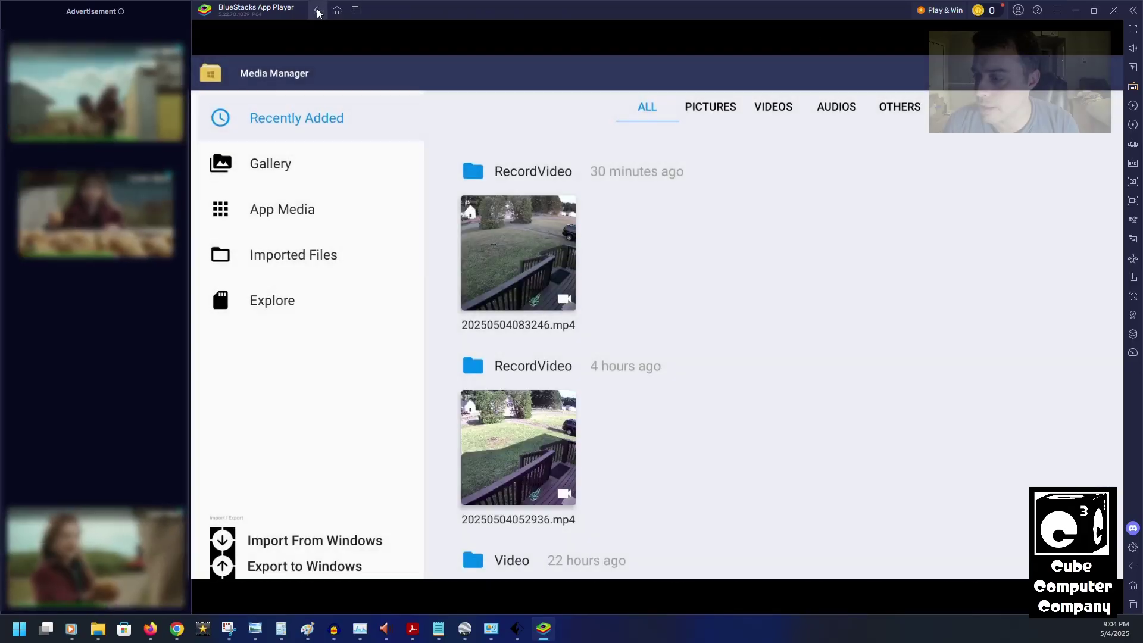
Select 20250504083246.mp4, 20250504052936.mp4 and 2025-04-19T17-18-56-04-00.mp4, and export them to Windows
left_click(505, 234)
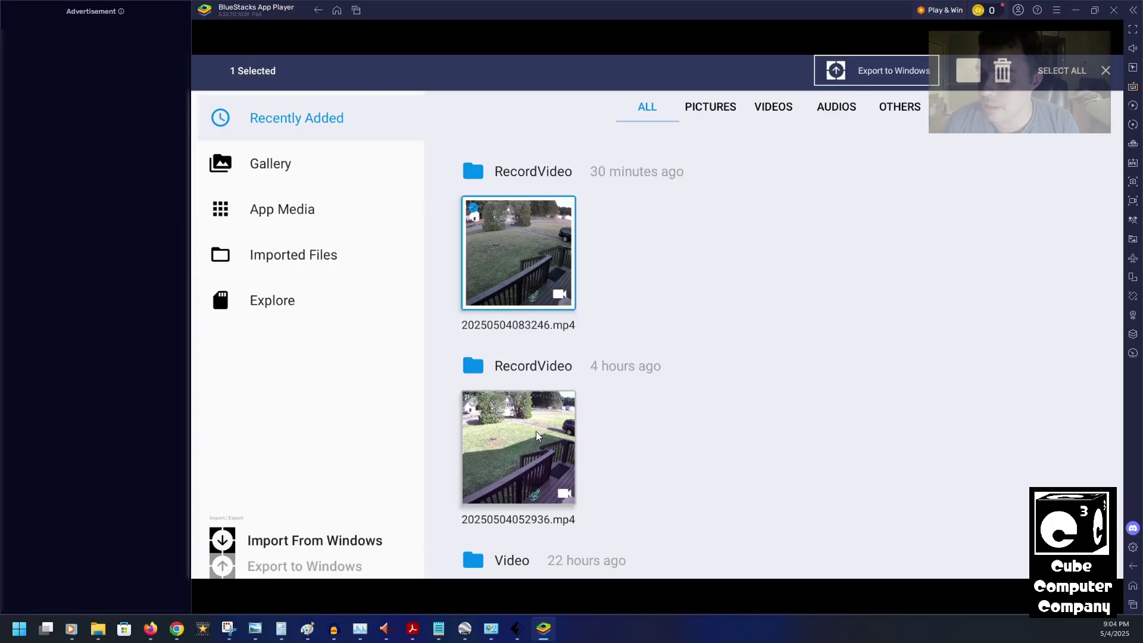
scroll(535, 431, "down", 3)
left_click(535, 431)
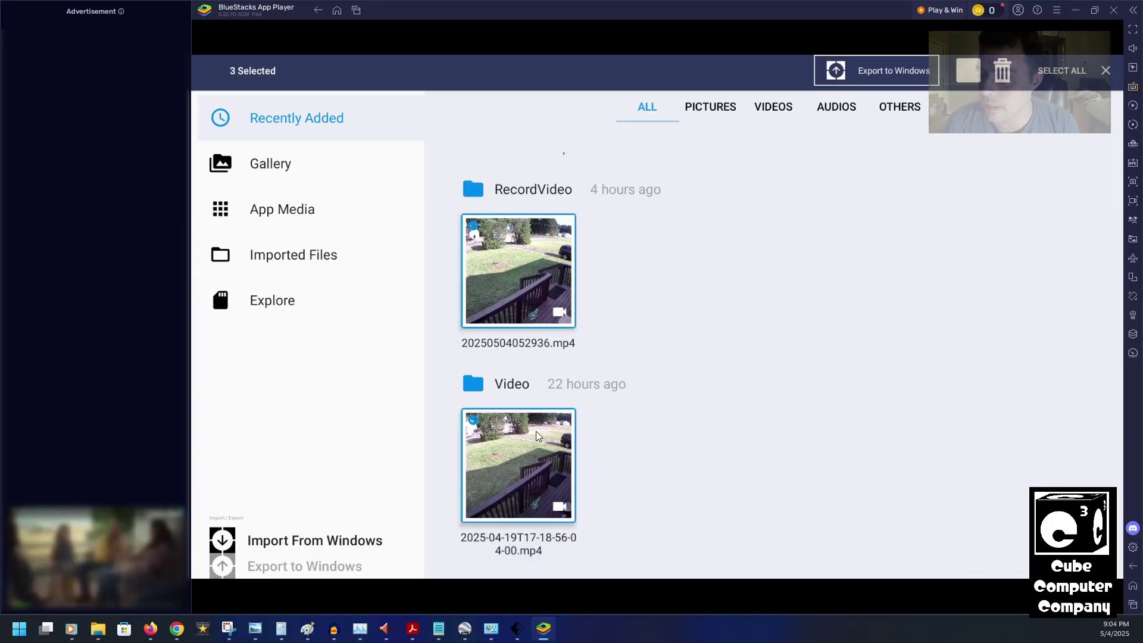
scroll(612, 348, "up", 3)
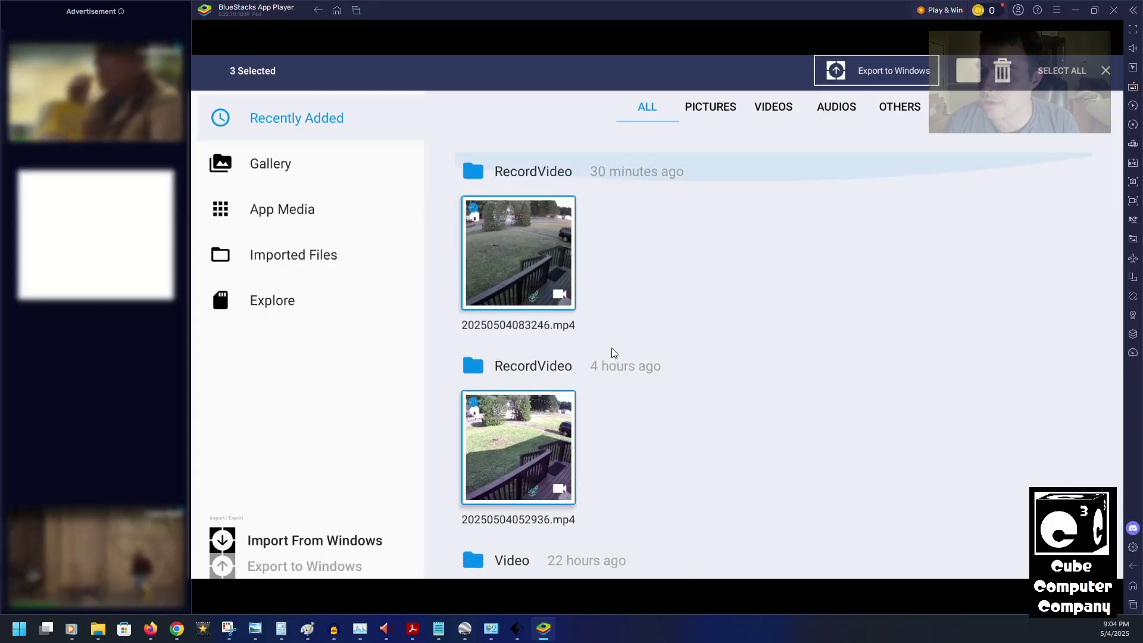
scroll(615, 351, "down", 3)
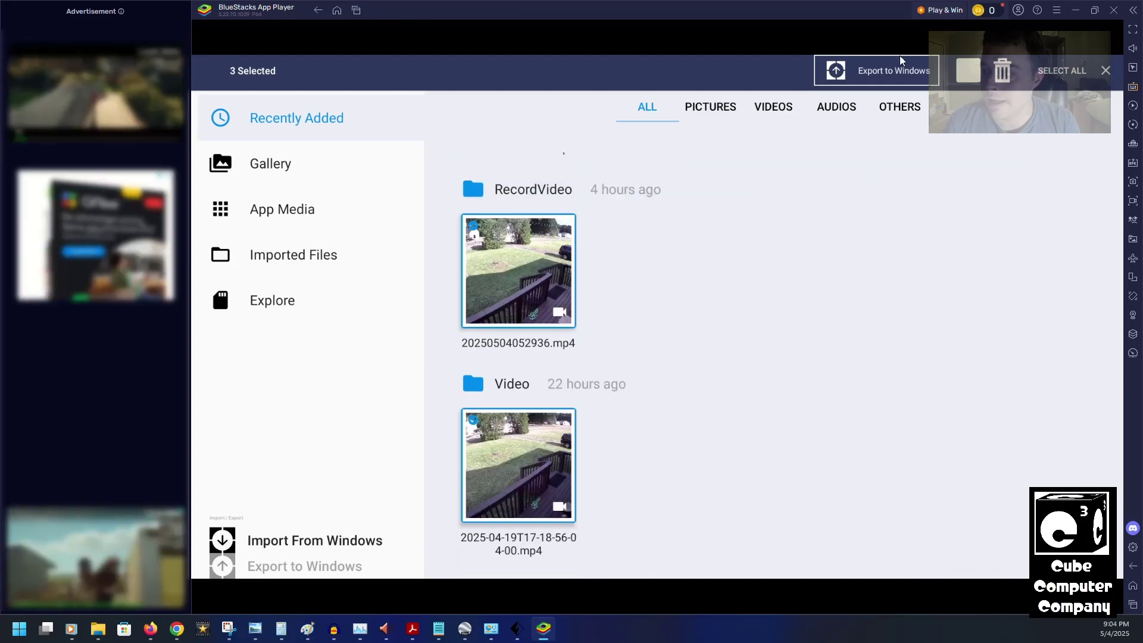
left_click(869, 72)
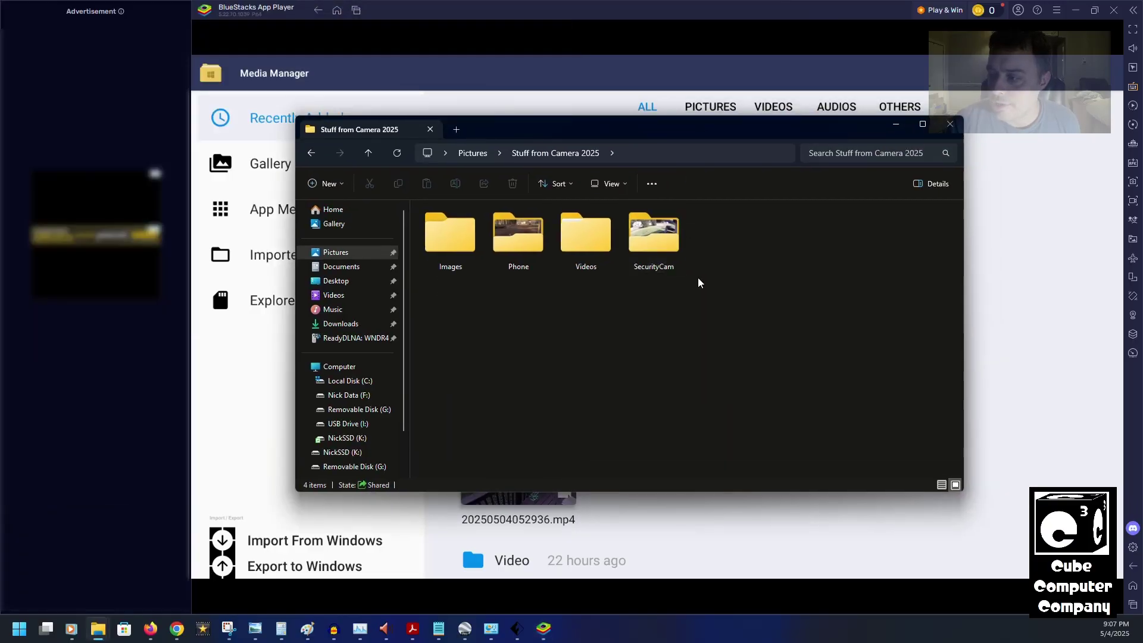
Check the videos in the SecurityCam folder under Stuff from Camera 2025, and move the folder window off Media Manager
double_click(651, 234)
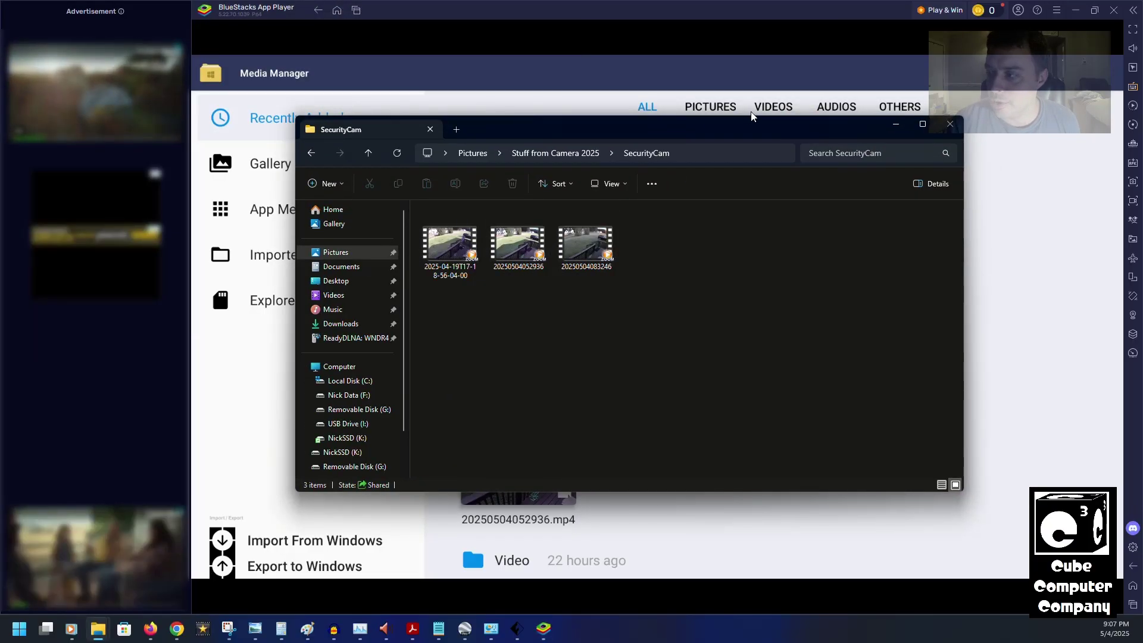
left_click_drag(839, 128, 0, 134)
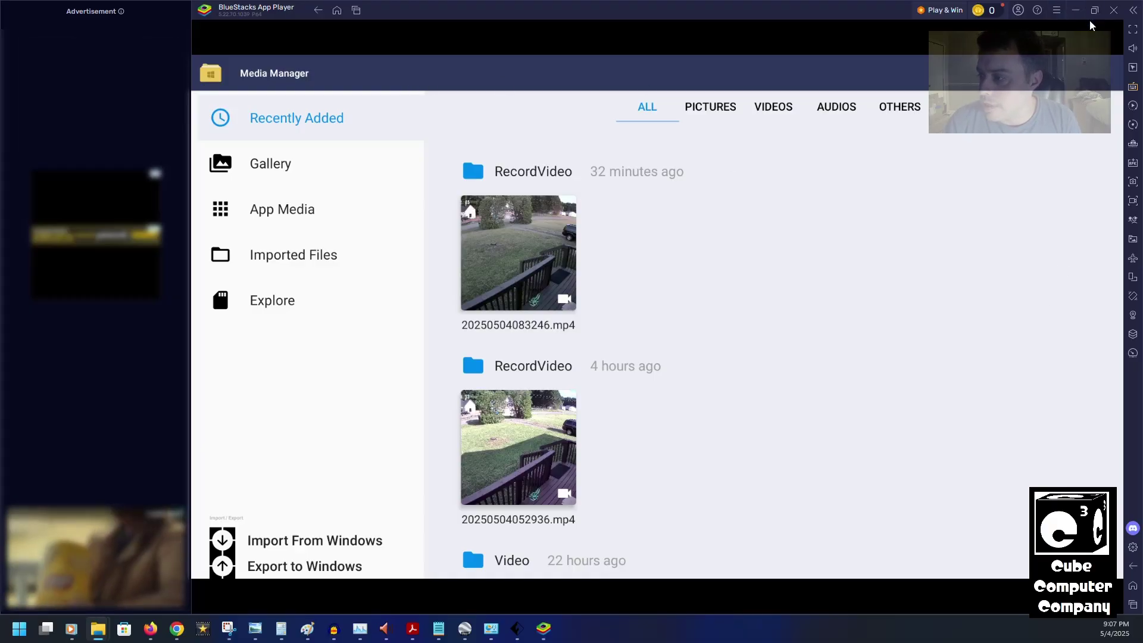
Set the display's pixel density to 240 DPI (Medium) in the BlueStacks settings, save the change and restart the player
left_click(1058, 10)
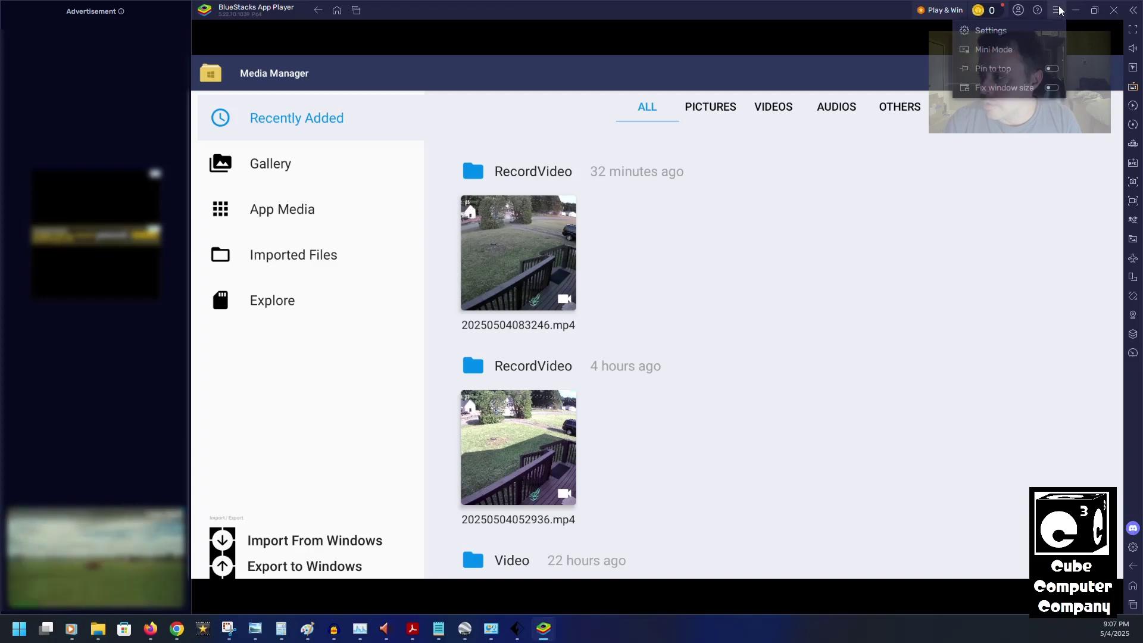
left_click(991, 31)
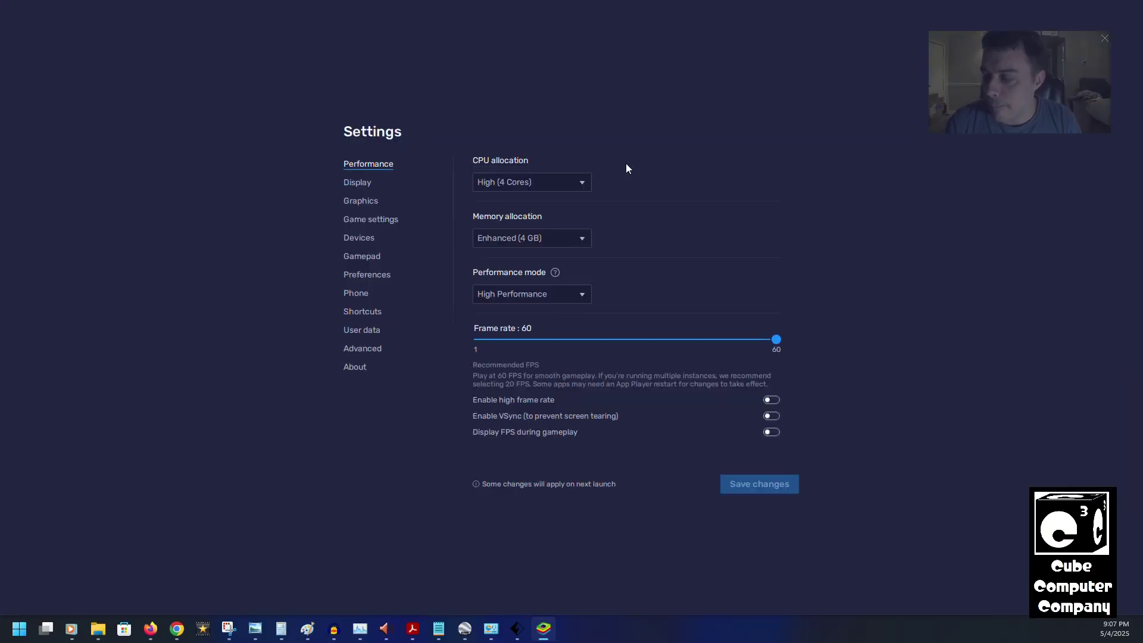
left_click(356, 181)
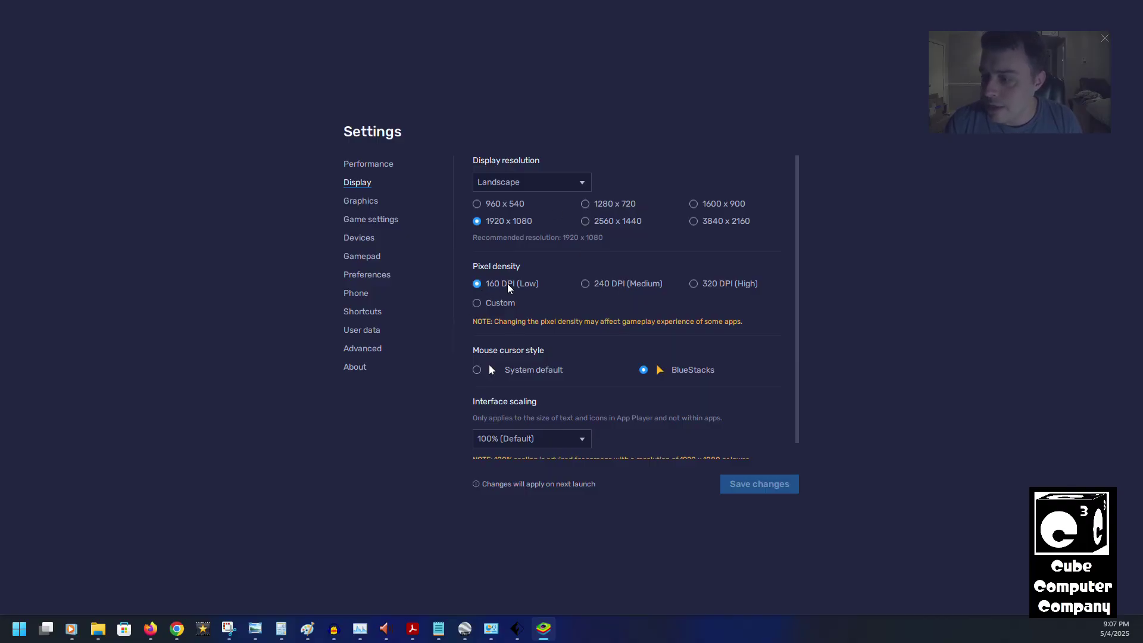
left_click(585, 284)
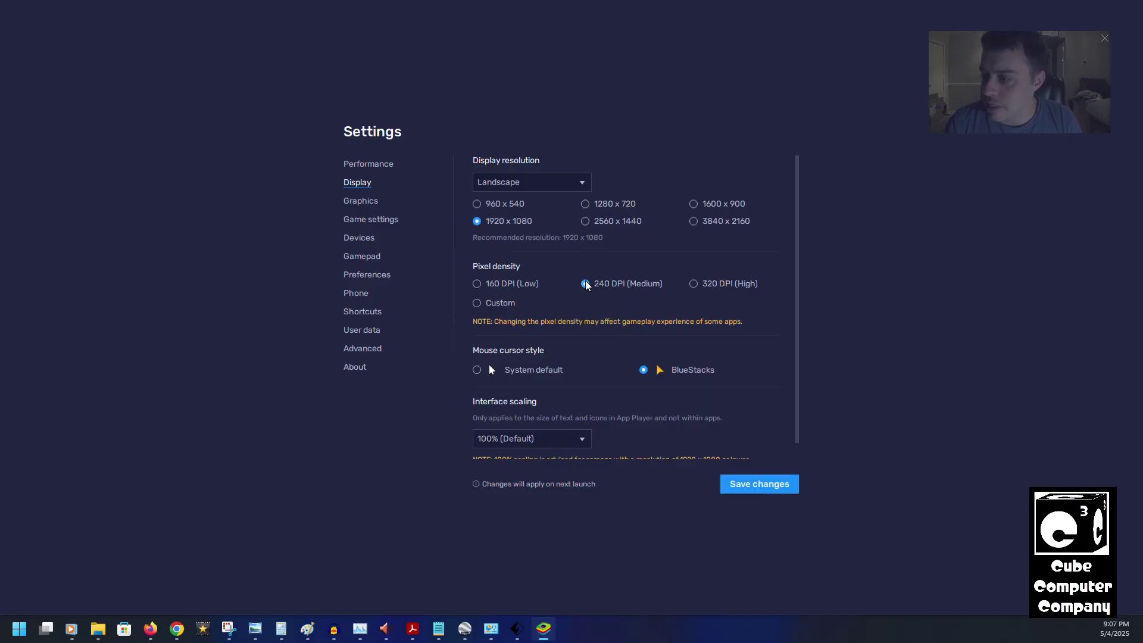
left_click(774, 485)
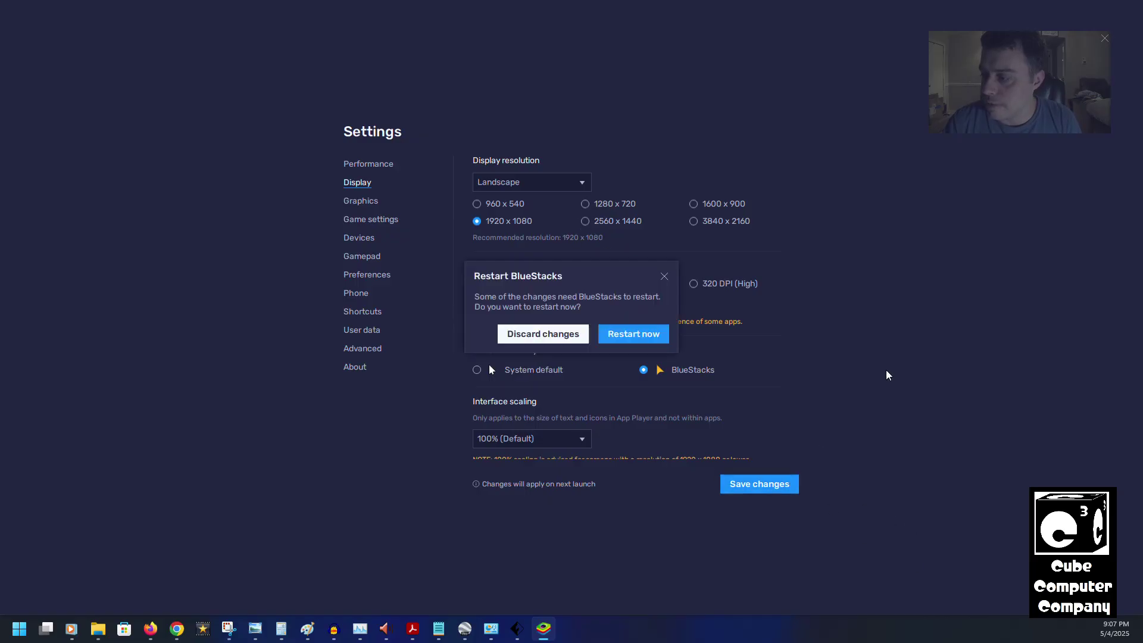
left_click(633, 334)
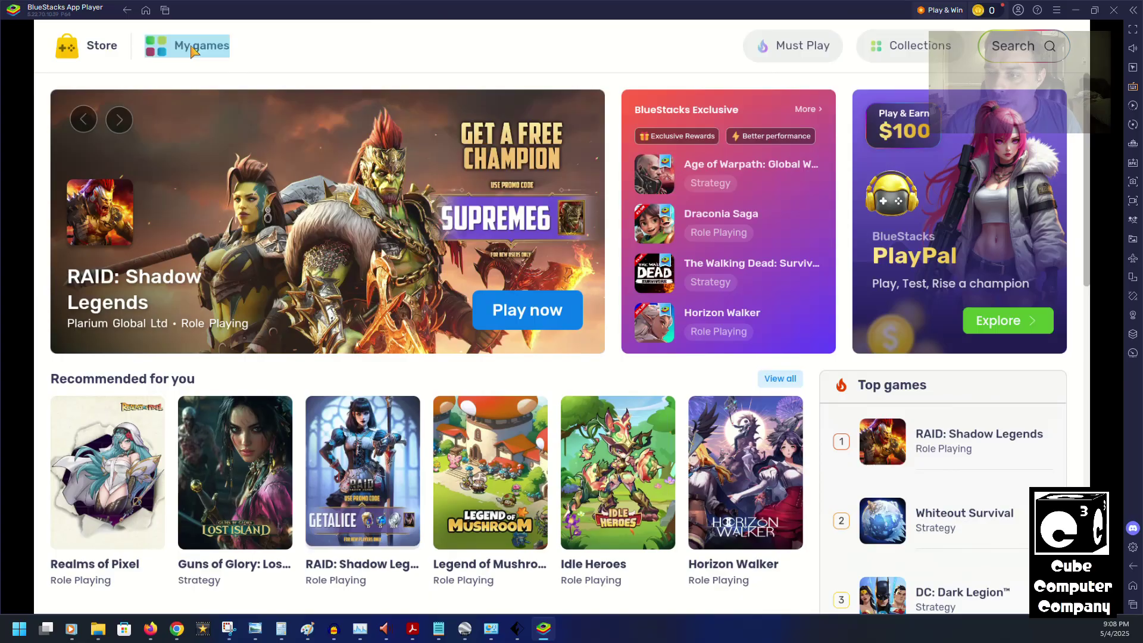
Launch the EOOEIES app from the installed games and look over the Side Porch and Front Door camera previews
left_click(197, 51)
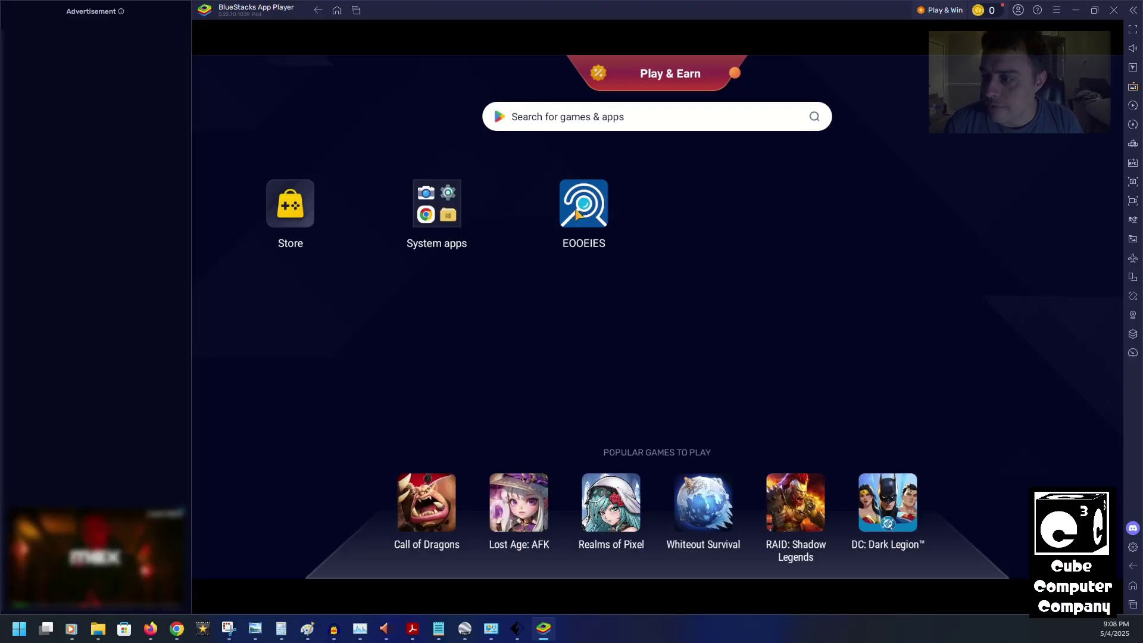
left_click(576, 211)
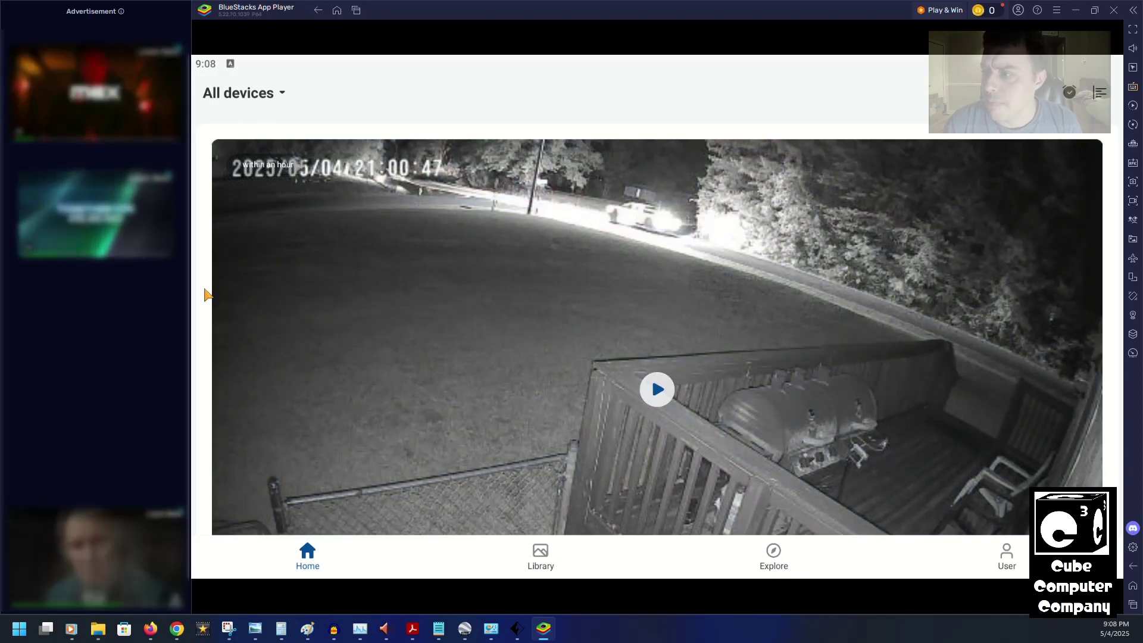
scroll(207, 293, "down", 3)
scroll(206, 294, "down", 5)
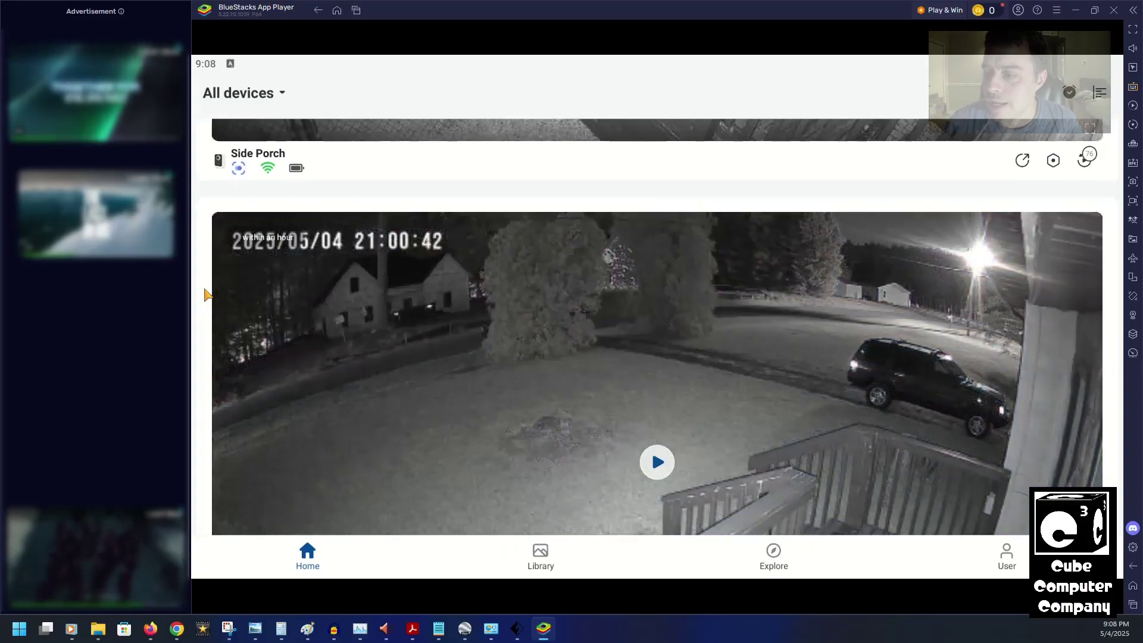
scroll(207, 293, "down", 3)
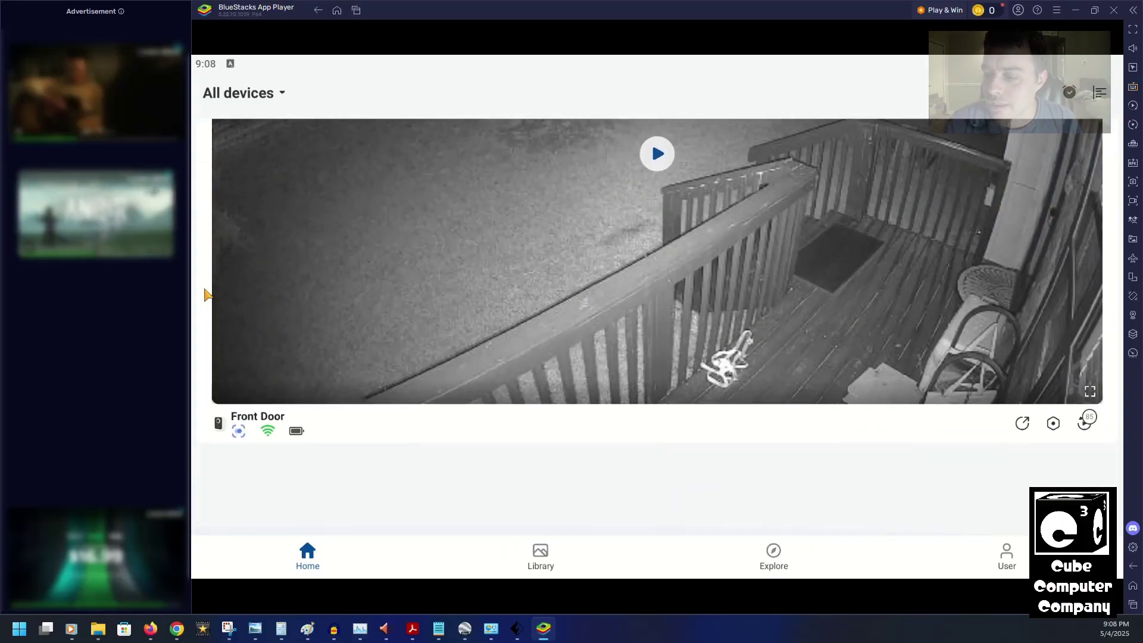
scroll(207, 293, "up", 2)
scroll(207, 293, "up", 7)
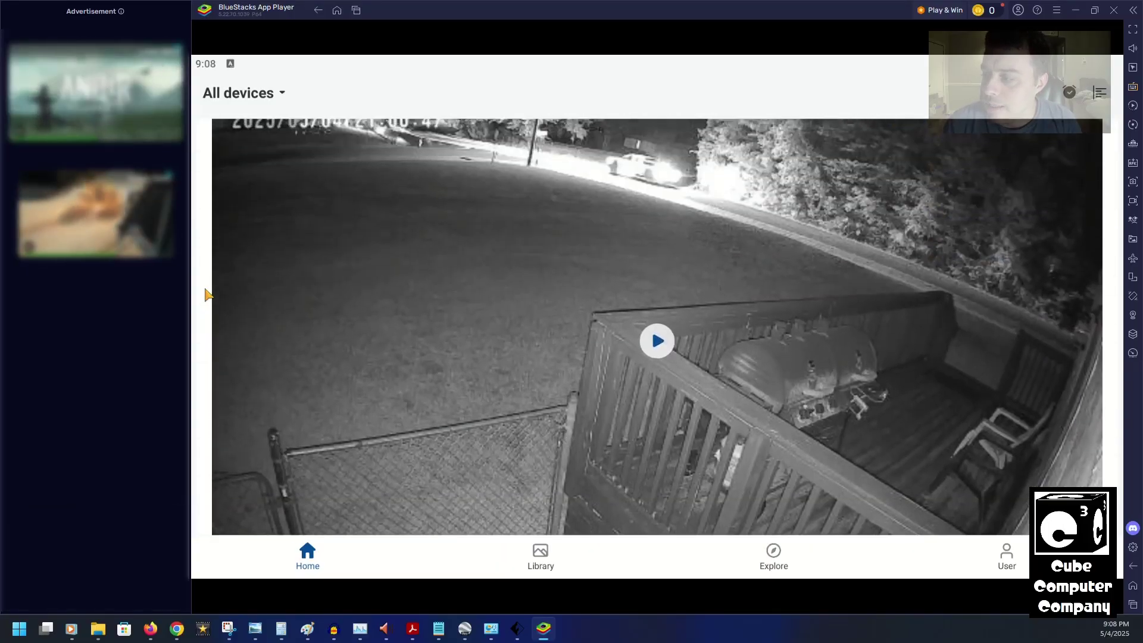
scroll(207, 294, "down", 2)
scroll(207, 293, "down", 3)
scroll(207, 294, "up", 5)
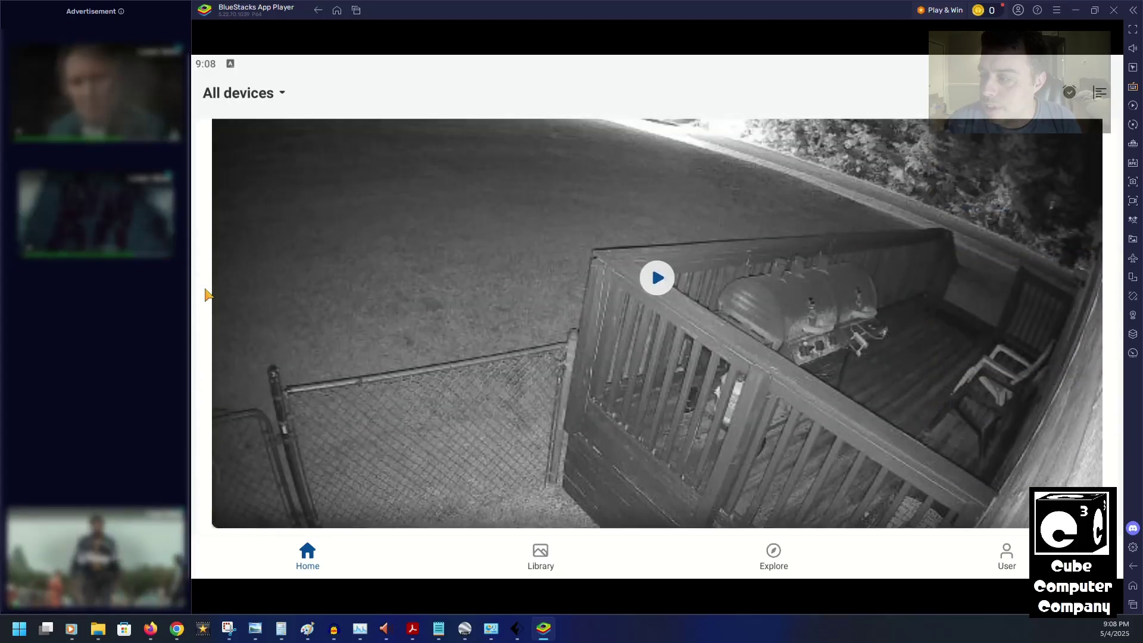
Open the Side Porch camera's live feed in full screen and bring up its on-screen controls
scroll(207, 294, "down", 3)
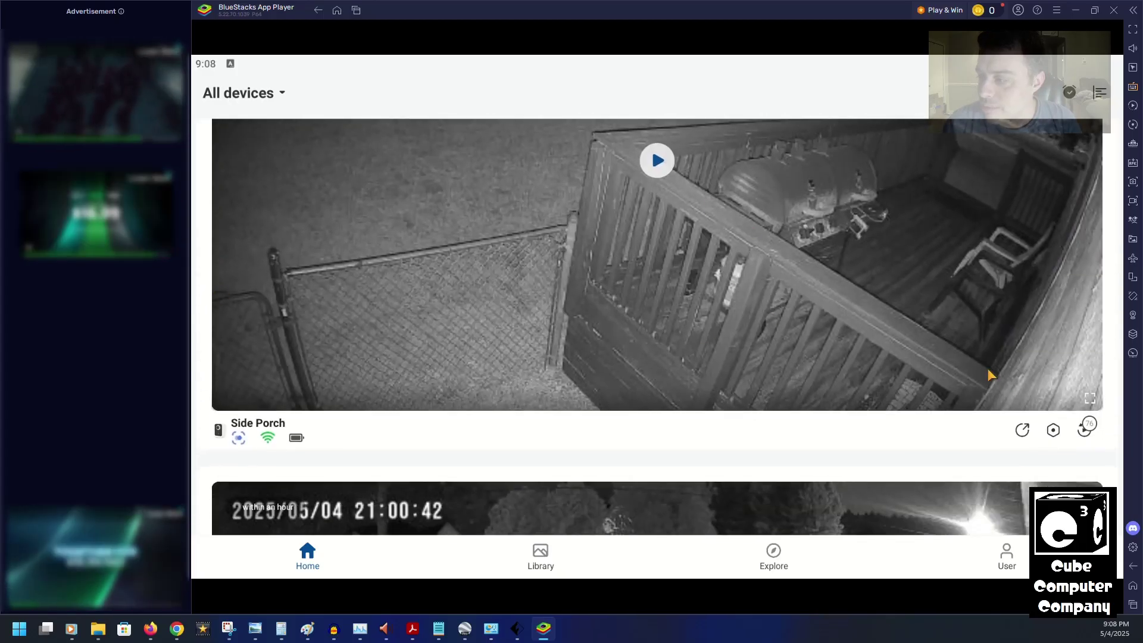
left_click(1091, 399)
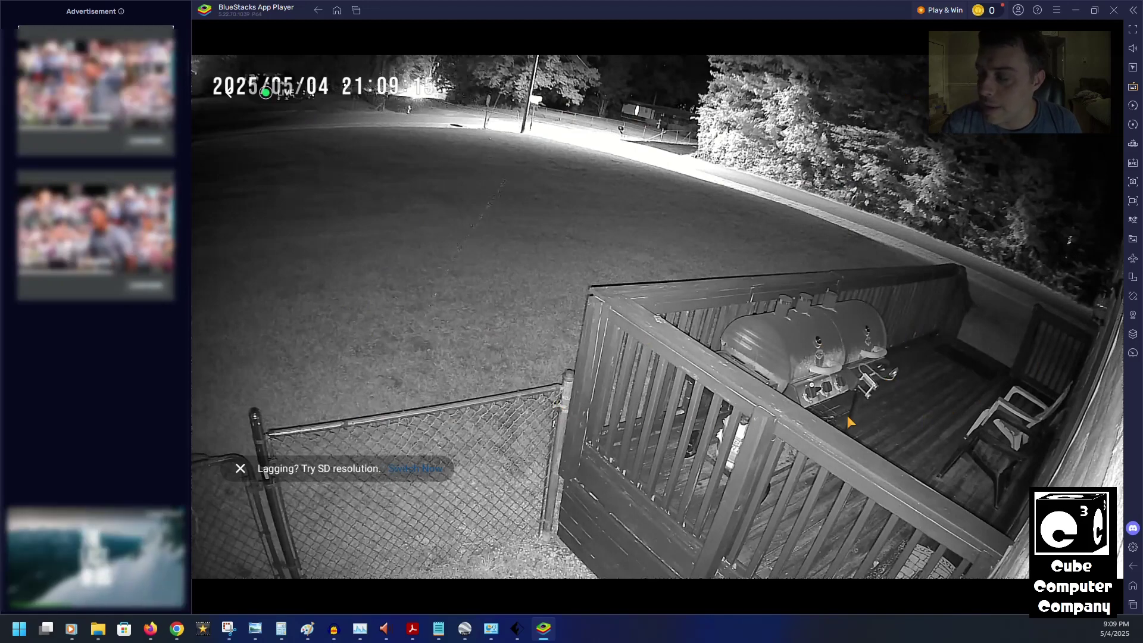
left_click(491, 306)
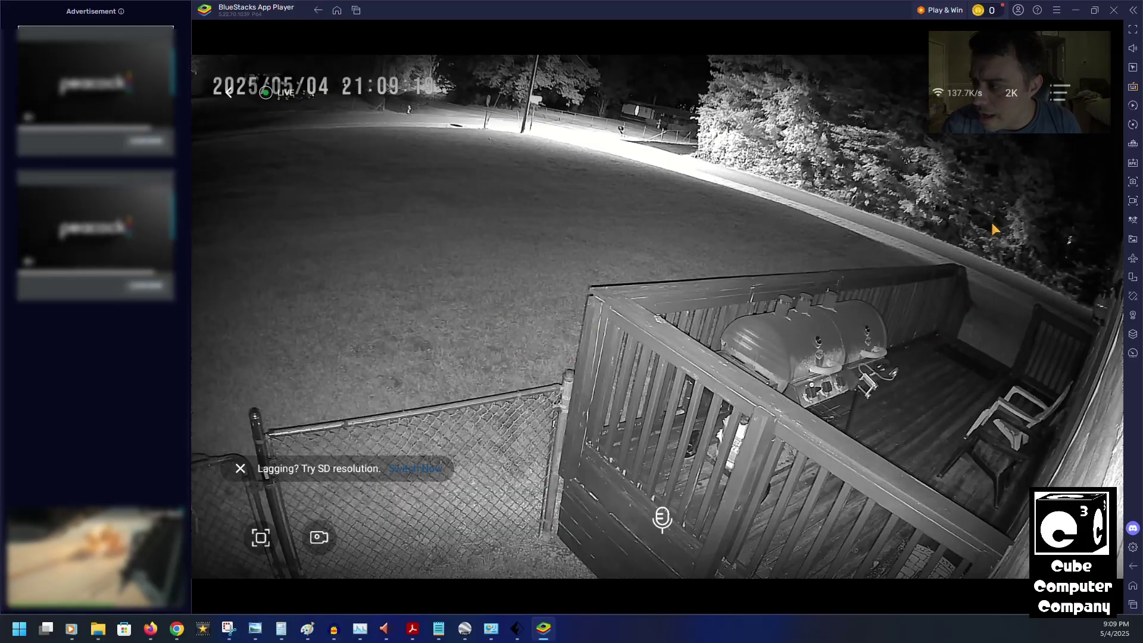